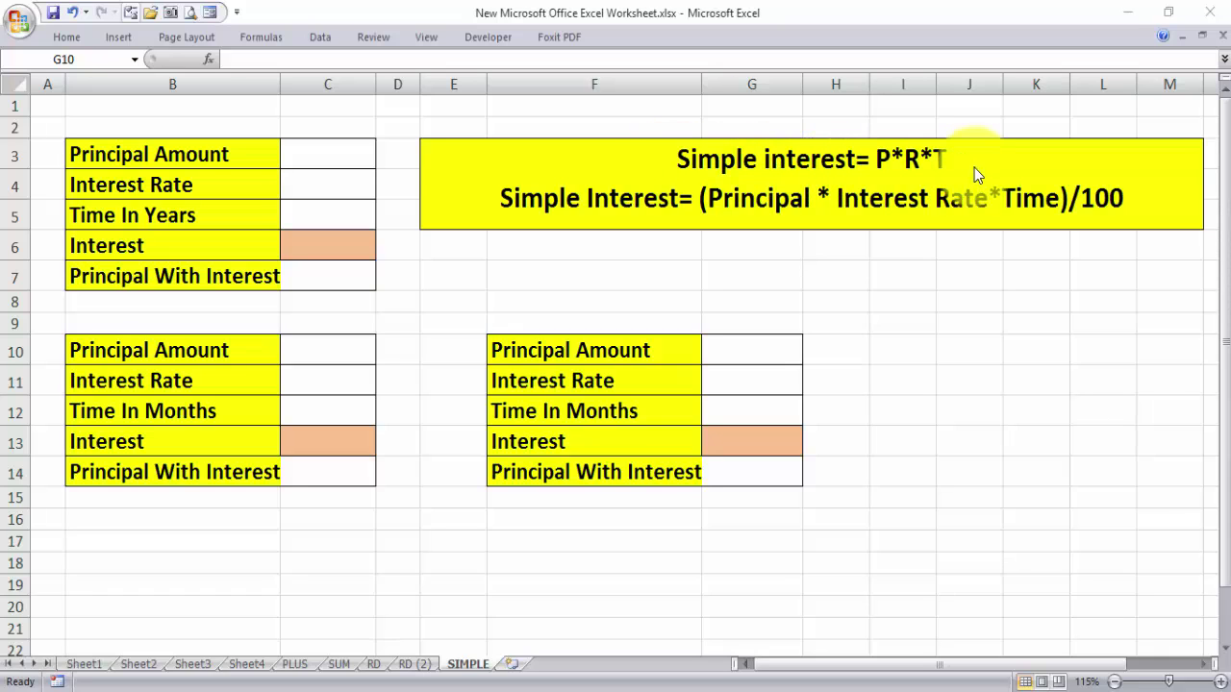
Step: In the Time In Years table, enter a principal of 100000, an interest rate of 10 and a time of 5 years in C3:C5
left_click(777, 210)
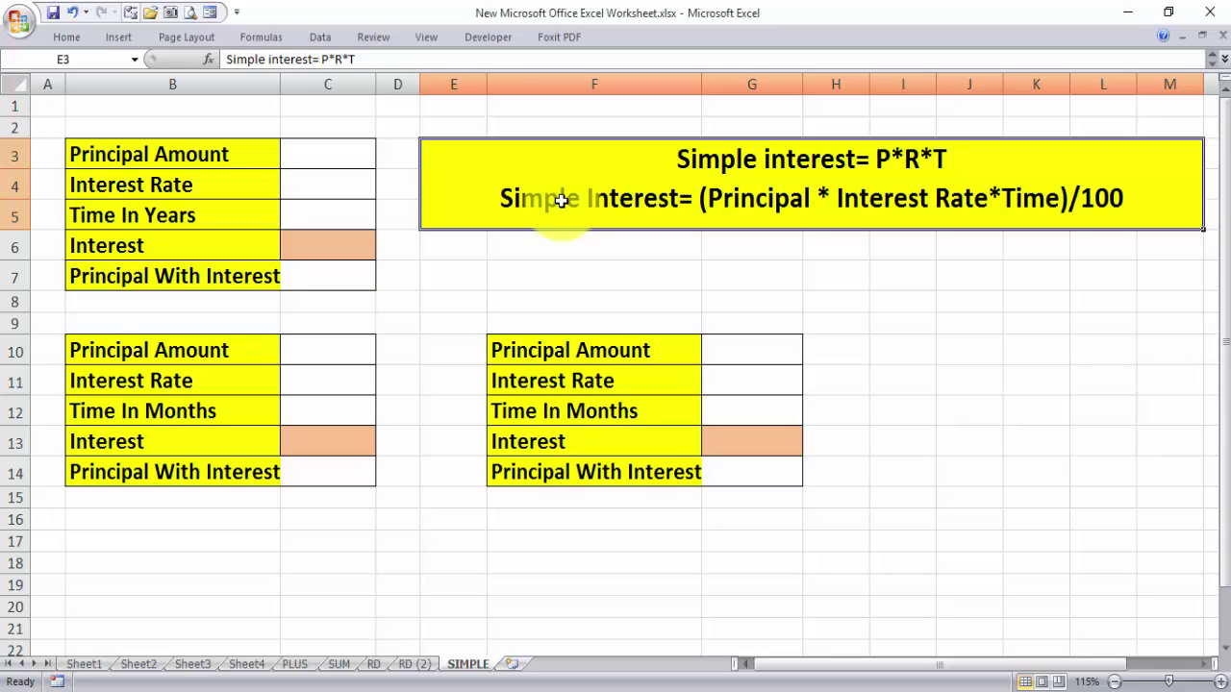
left_click(340, 154)
type("100000")
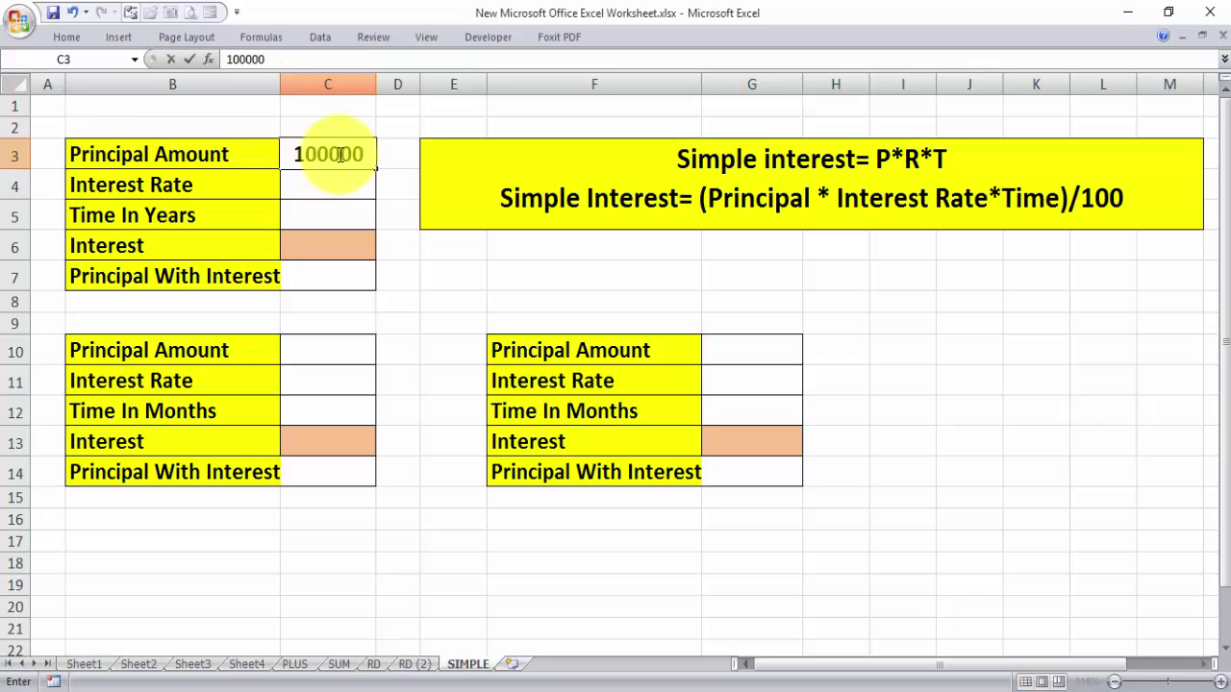
left_click(316, 190)
type("10")
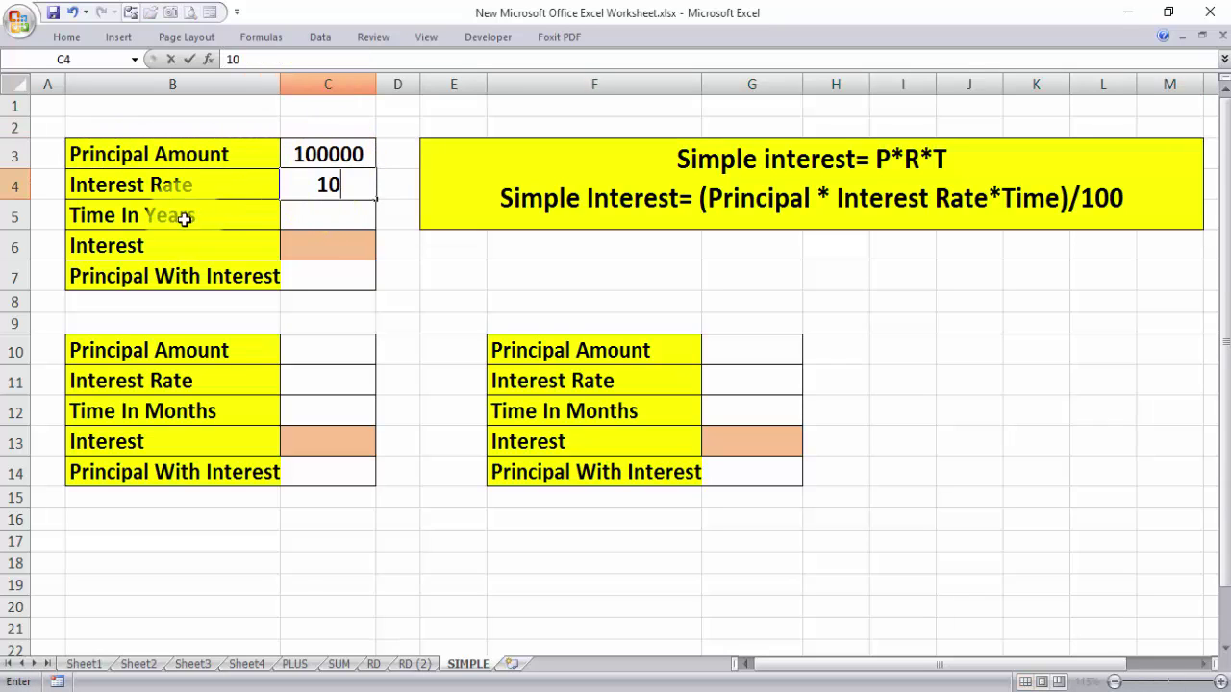
left_click(308, 216)
type("5")
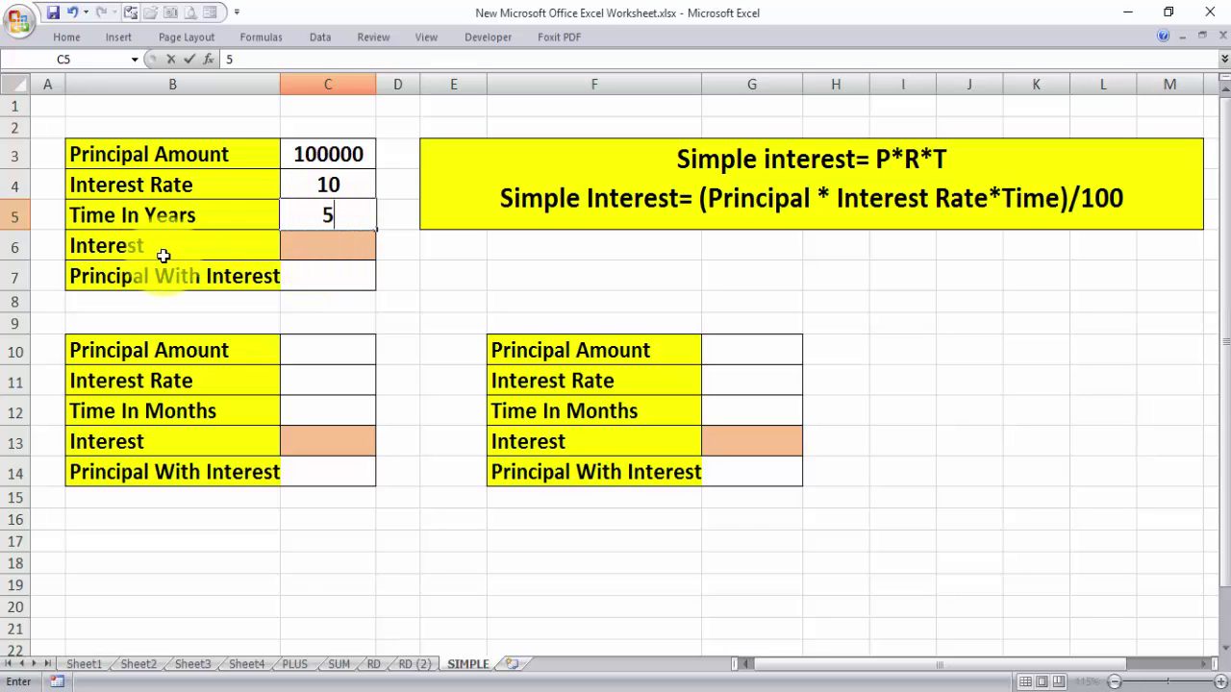
Step: Calculate the simple interest for the years table in C6 with the formula =(C3*C4*C5)/100
left_click(307, 247)
type("=(C3")
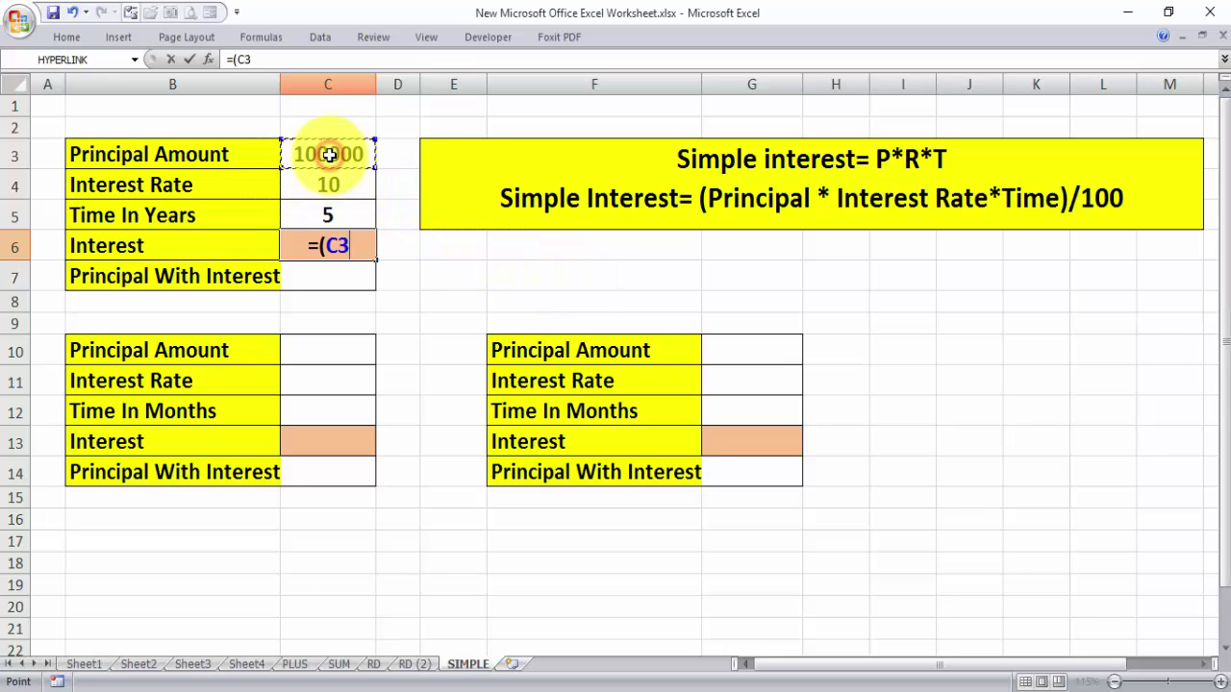
type("*")
left_click(334, 185)
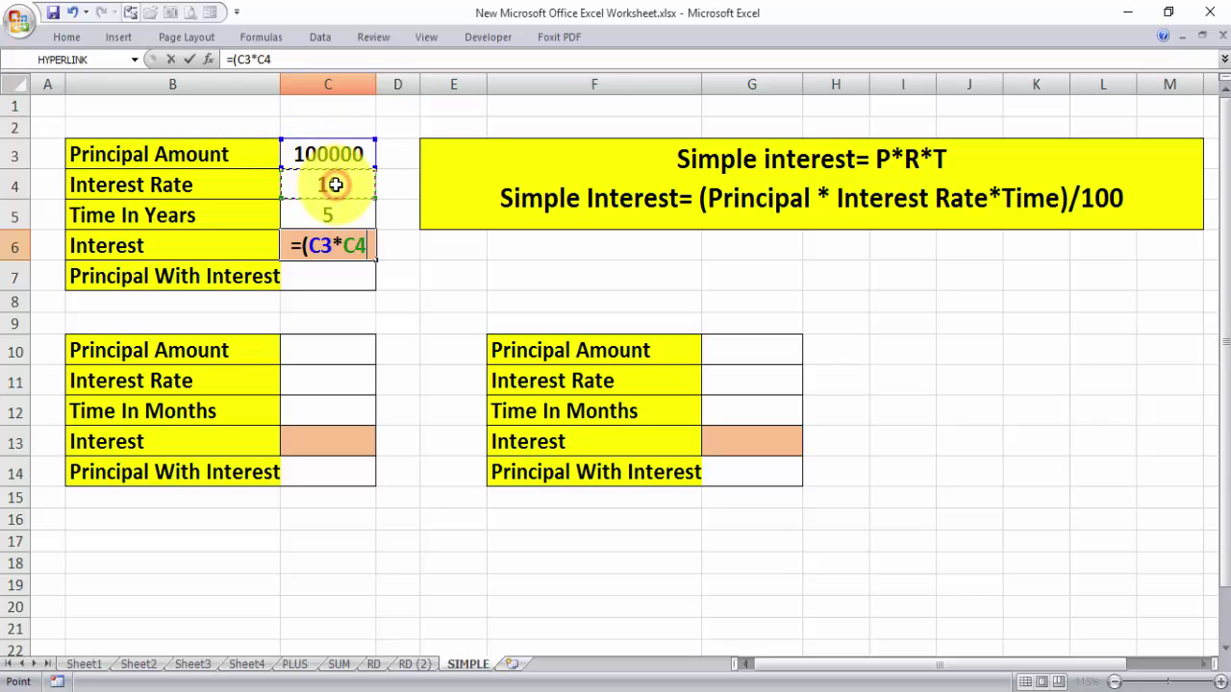
type("*")
left_click(330, 214)
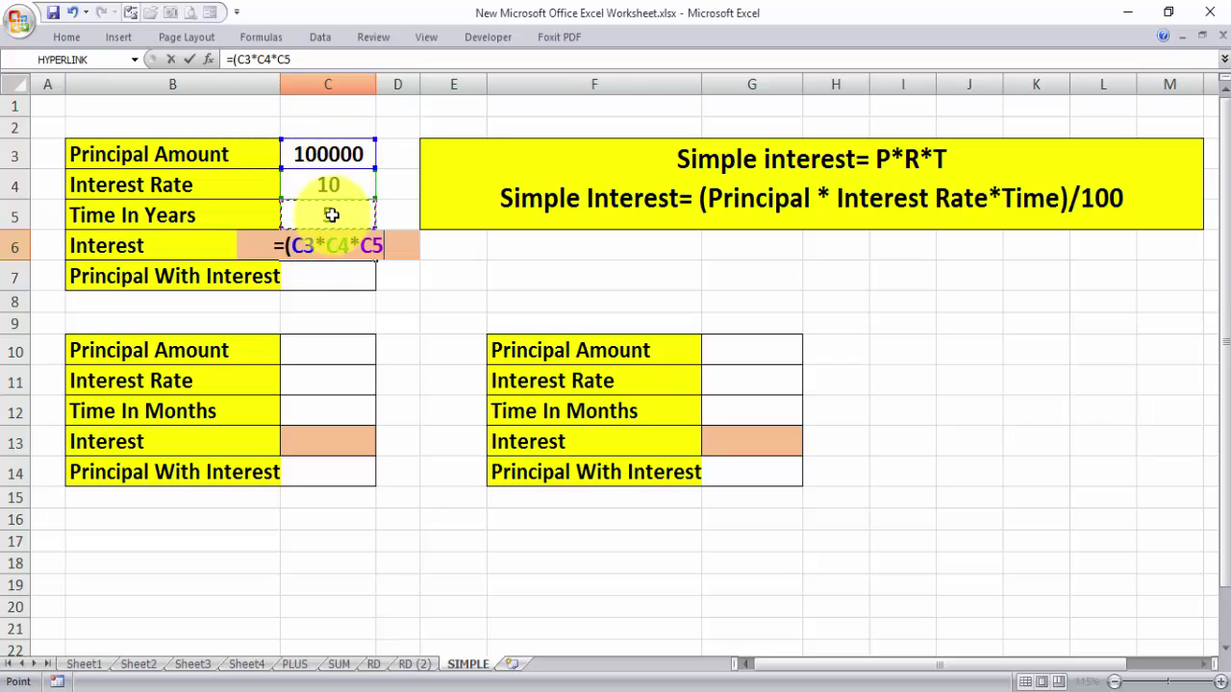
type(")/100")
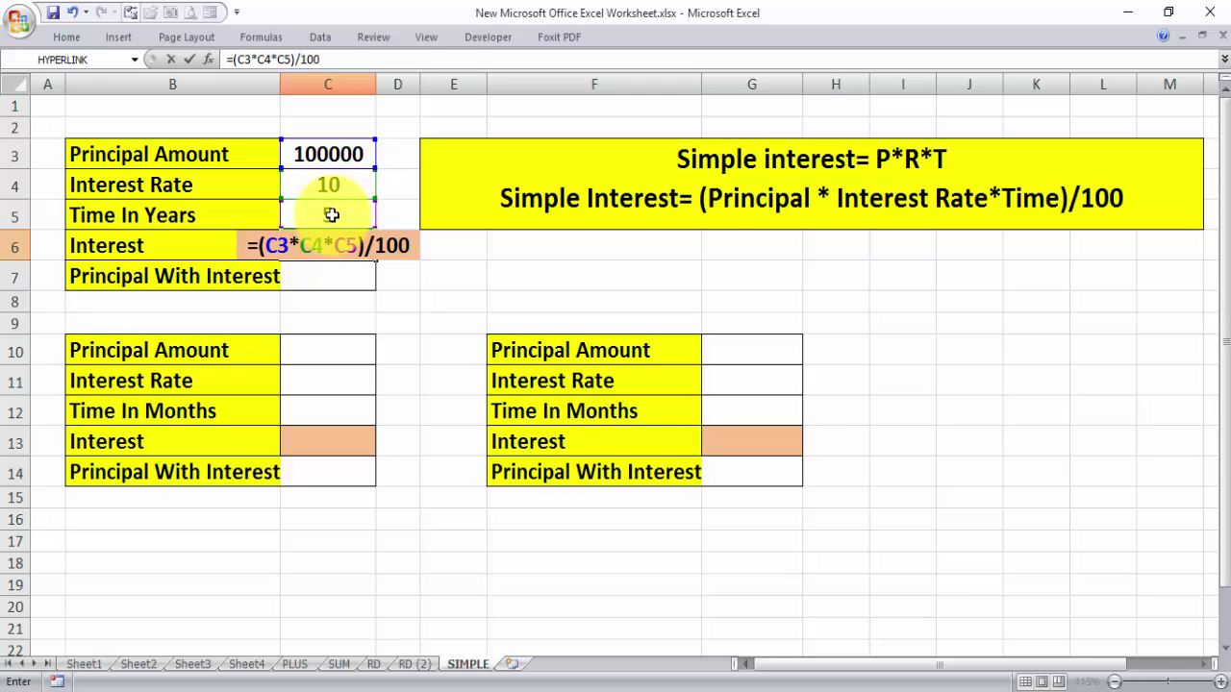
key("Return")
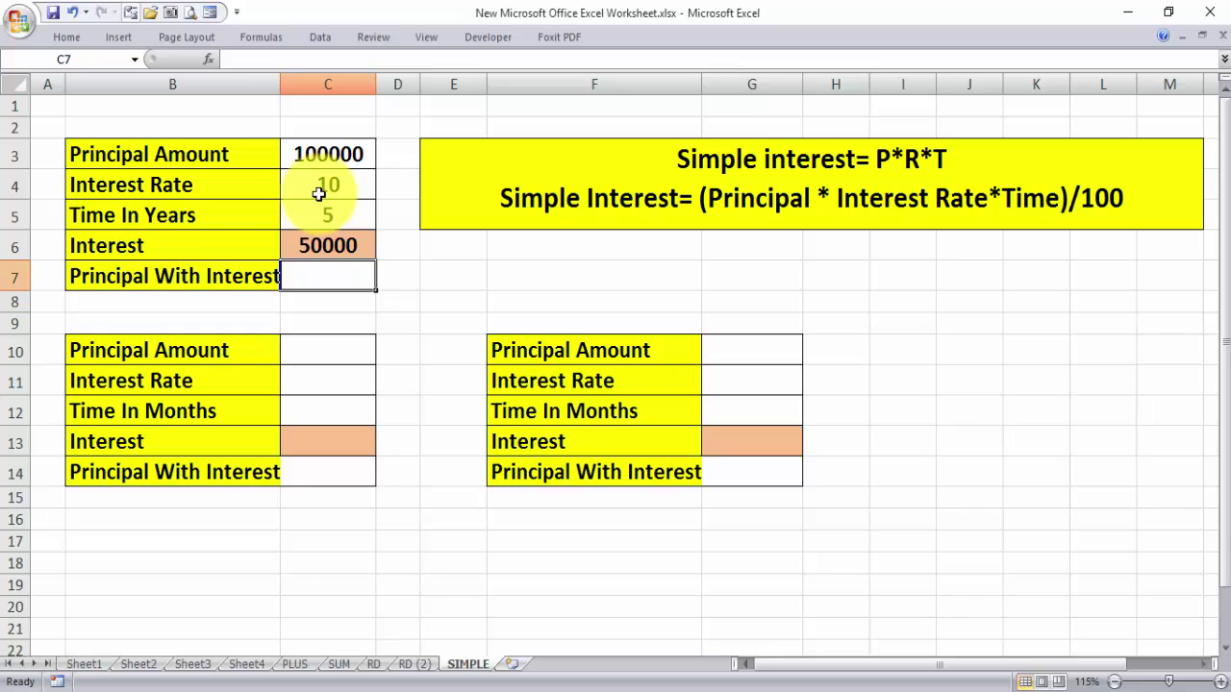
Step: Calculate the principal with interest in C7 by adding the principal and the interest with =C3+C6
left_click(329, 277)
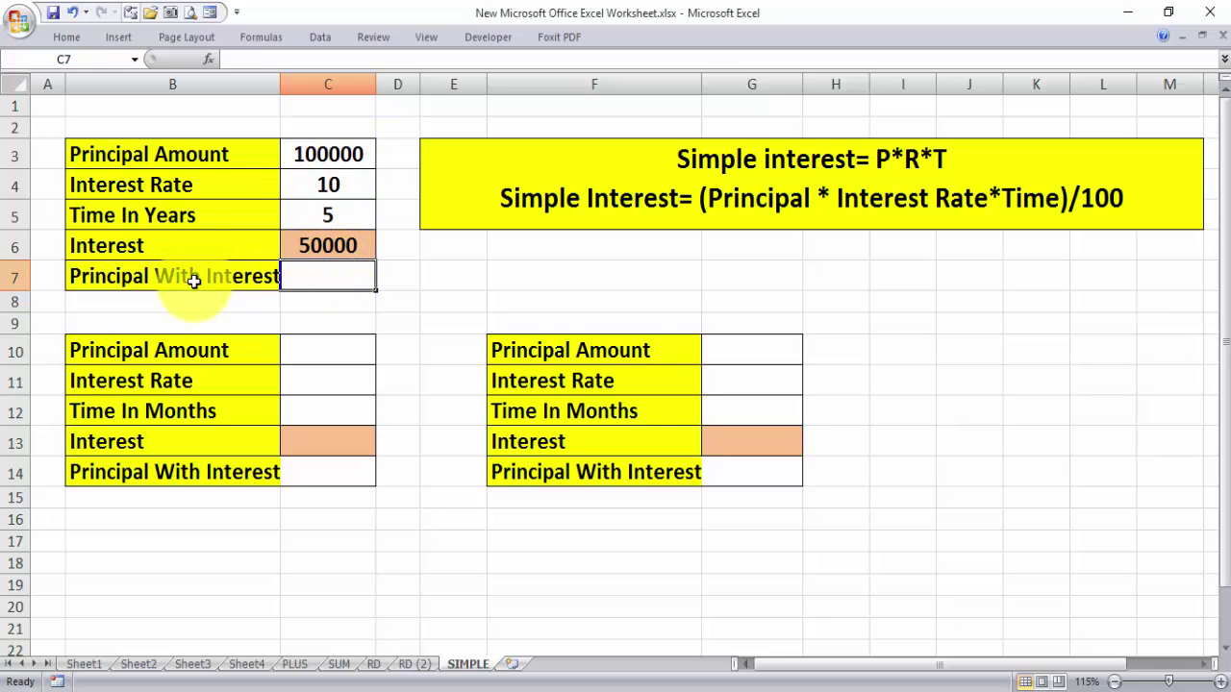
type("=")
left_click(327, 155)
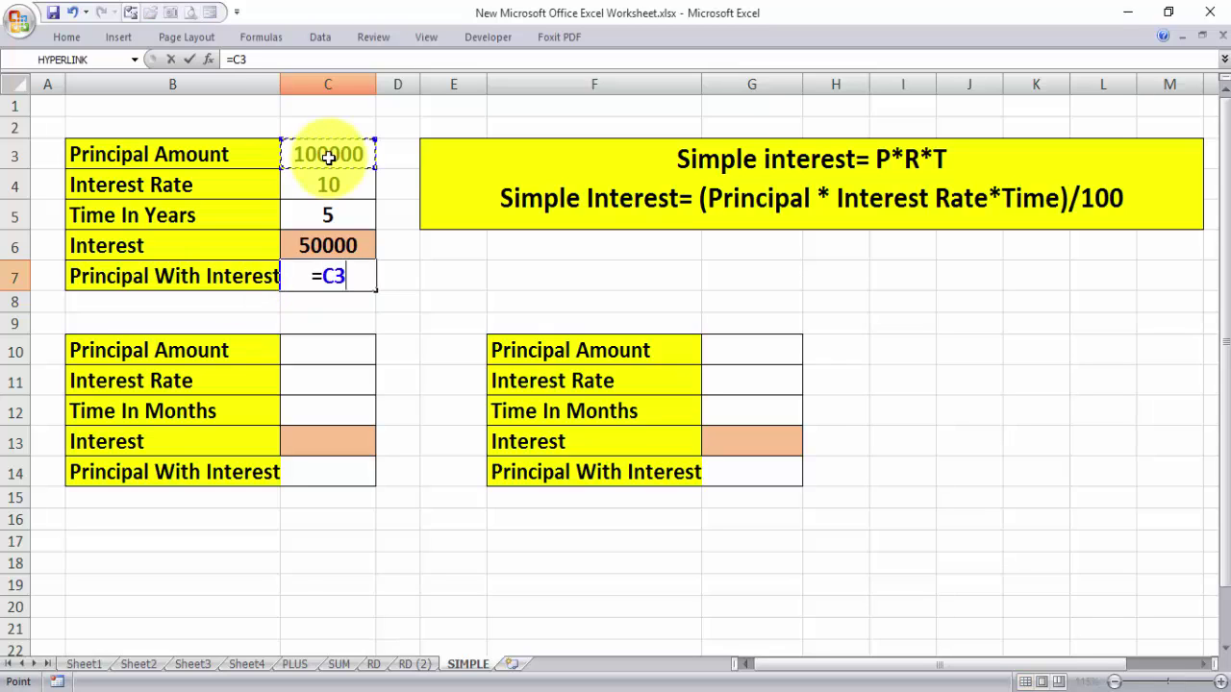
type("+")
left_click(352, 247)
key("Return")
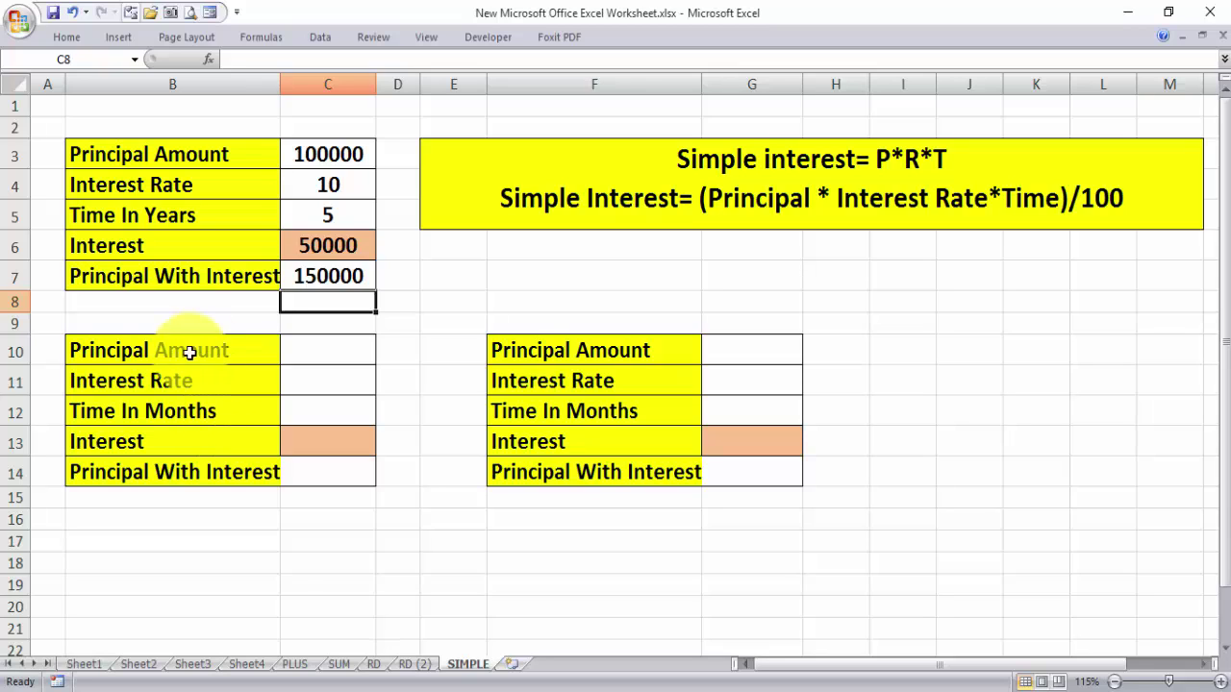
Step: In the lower months table in column C, enter principal 100000, interest rate 10 and time 50 months in C10:C12
left_click(317, 353)
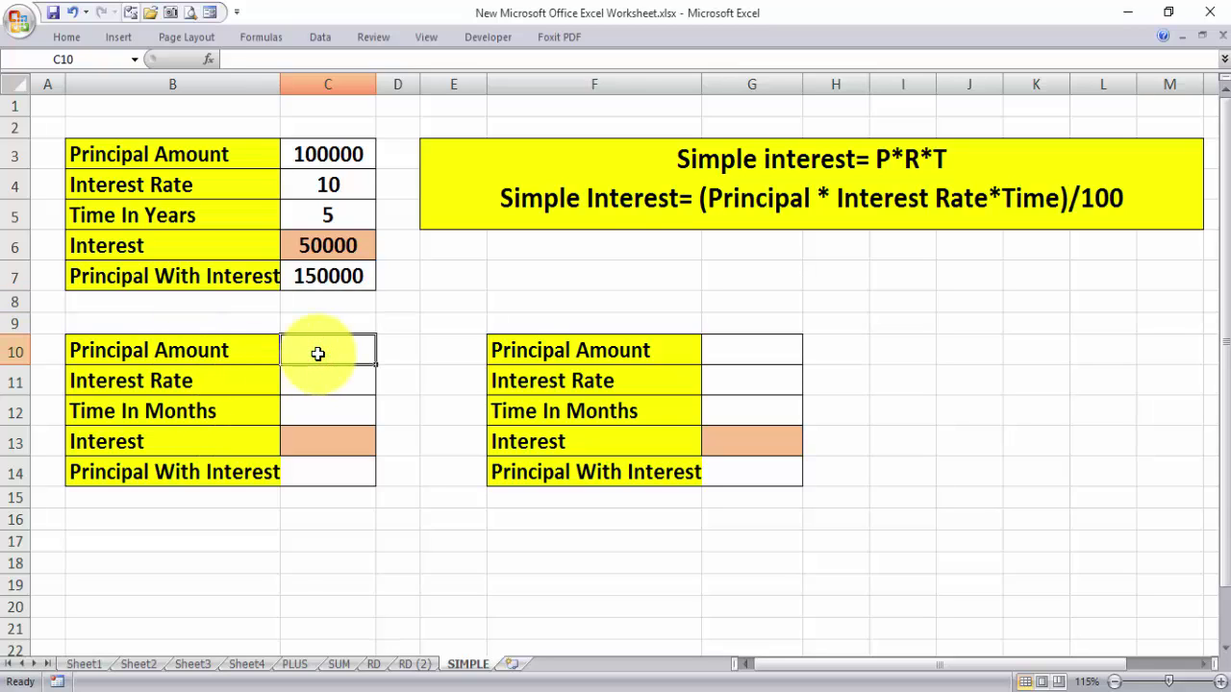
type("100000")
left_click(328, 383)
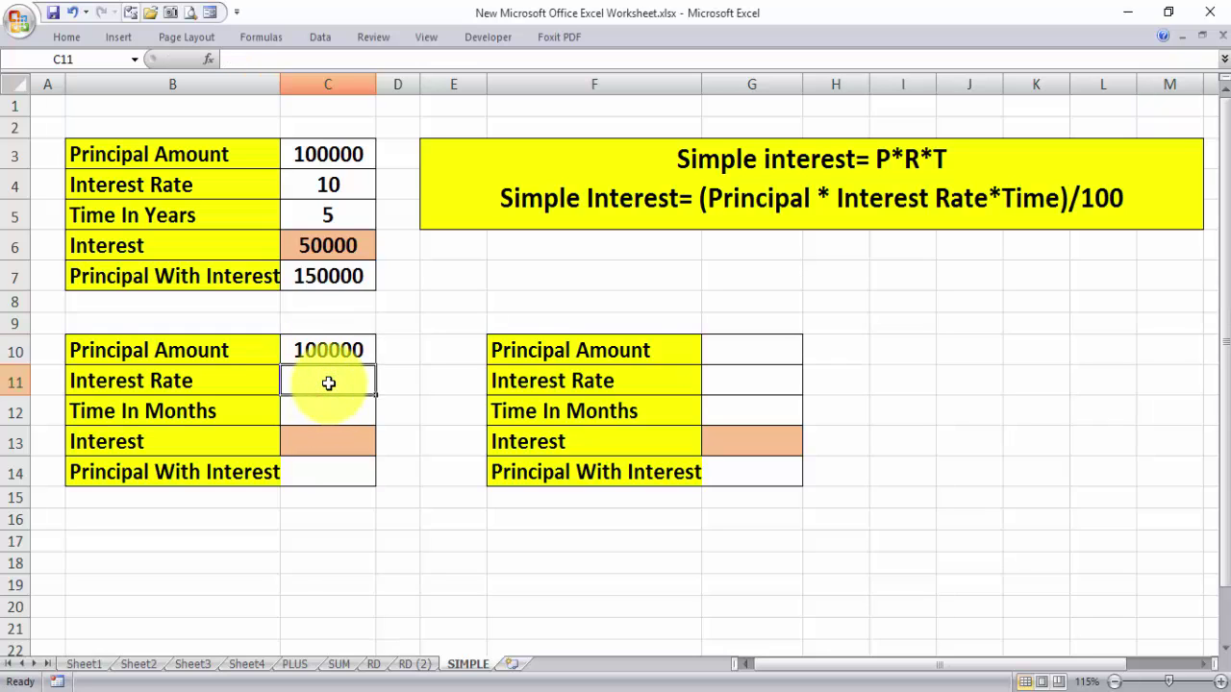
type("10")
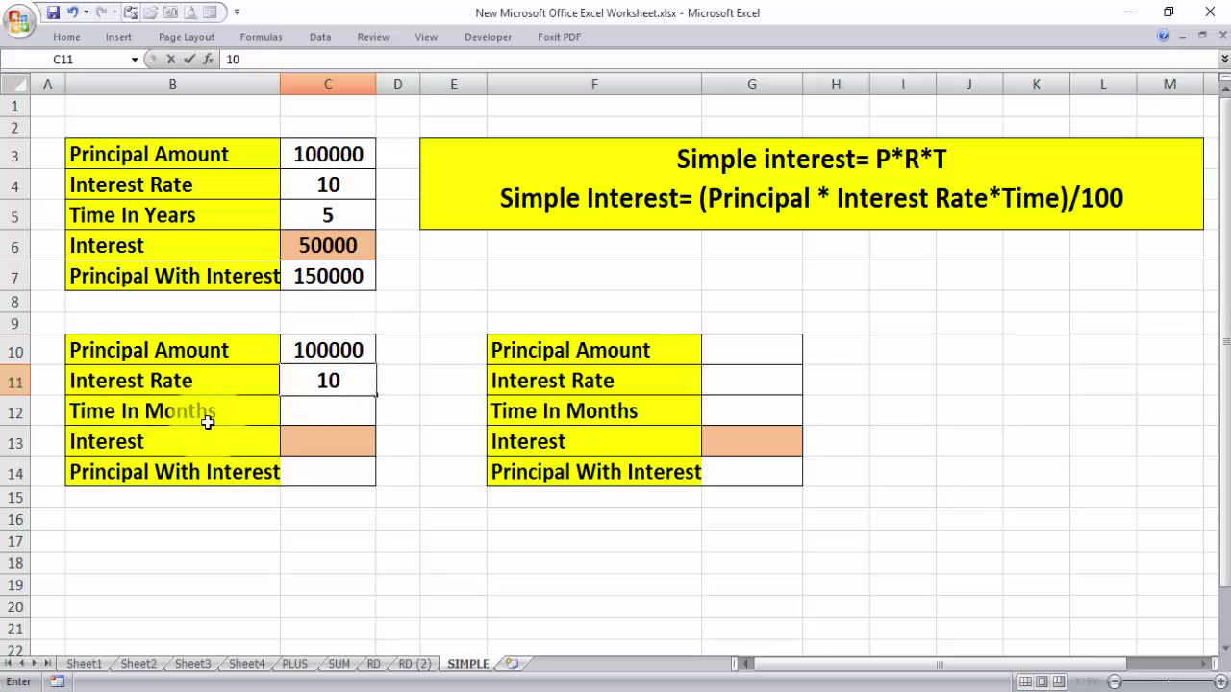
left_click(322, 409)
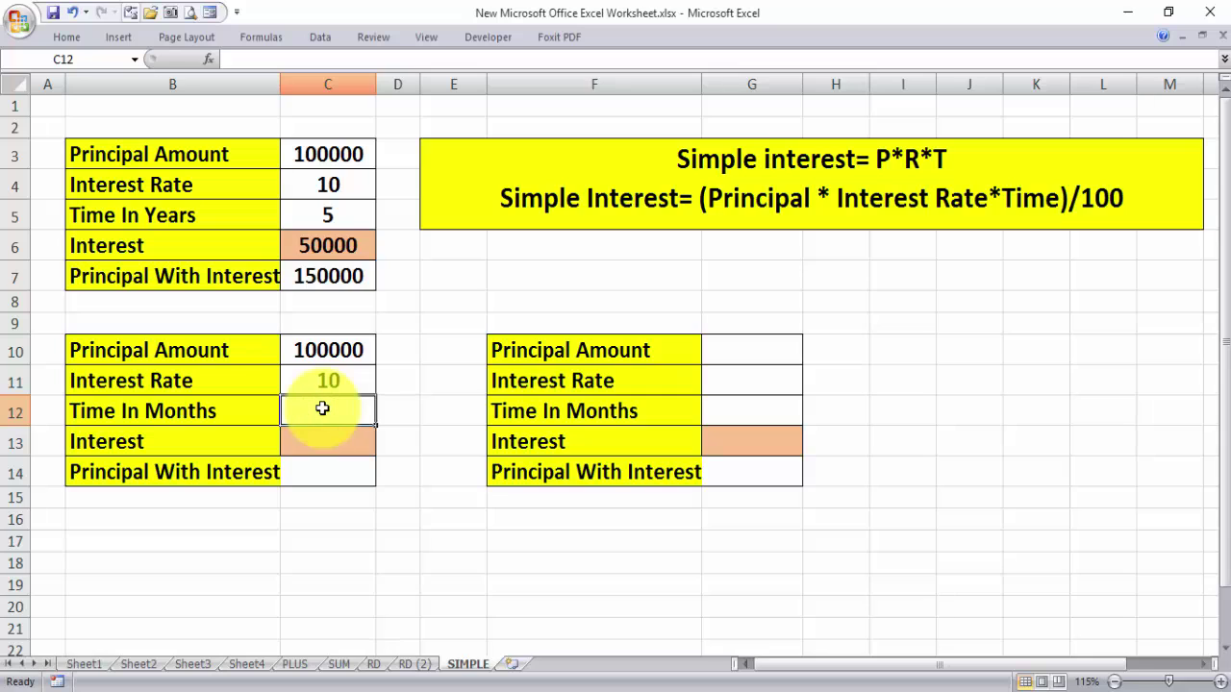
type("50")
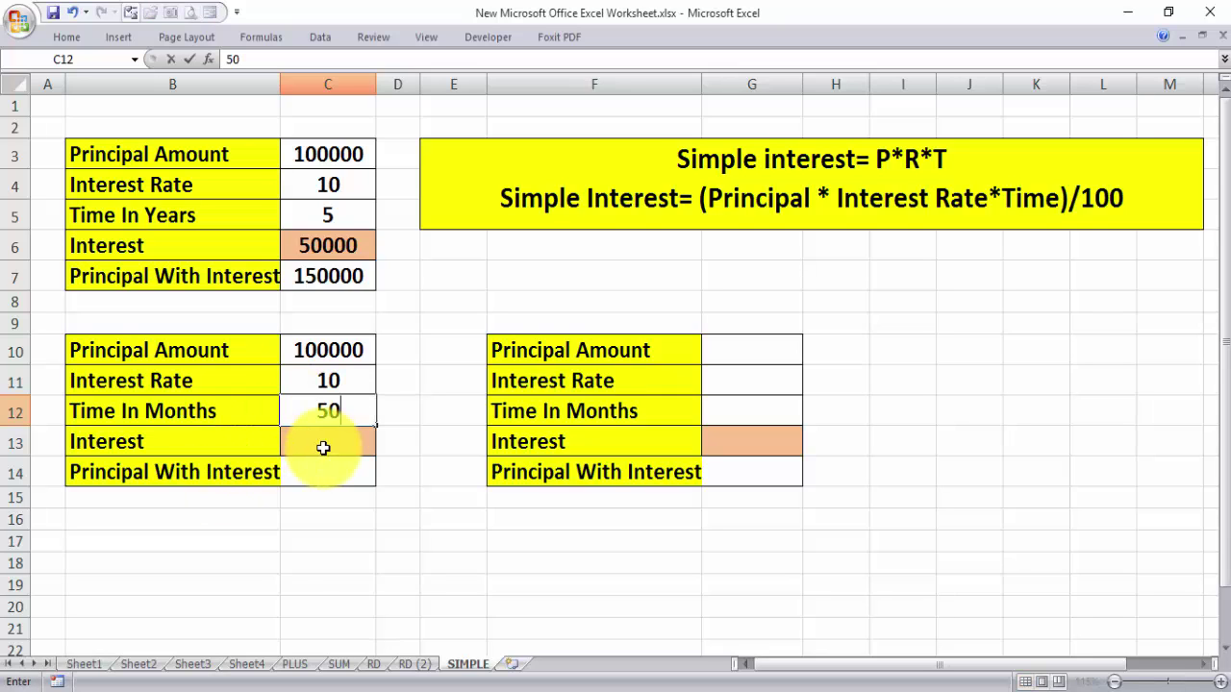
Step: Calculate the interest for the months table in C13 with the formula =(C10*C11*C12/12)/100
left_click(321, 447)
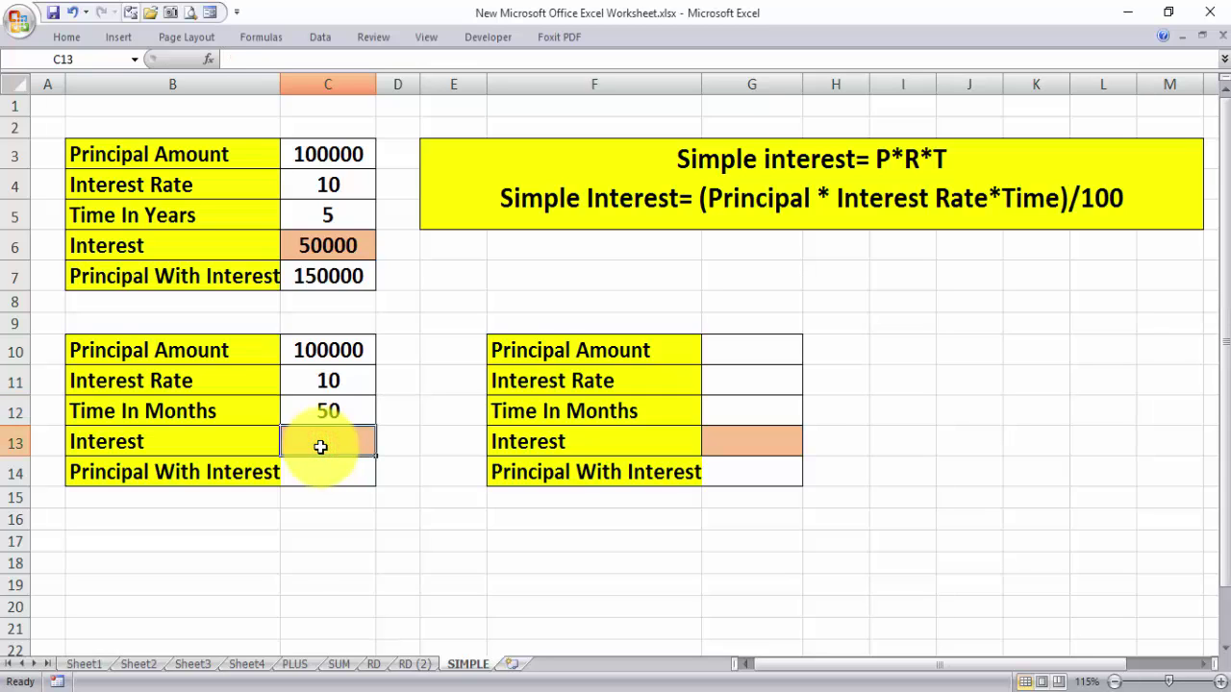
type("=(")
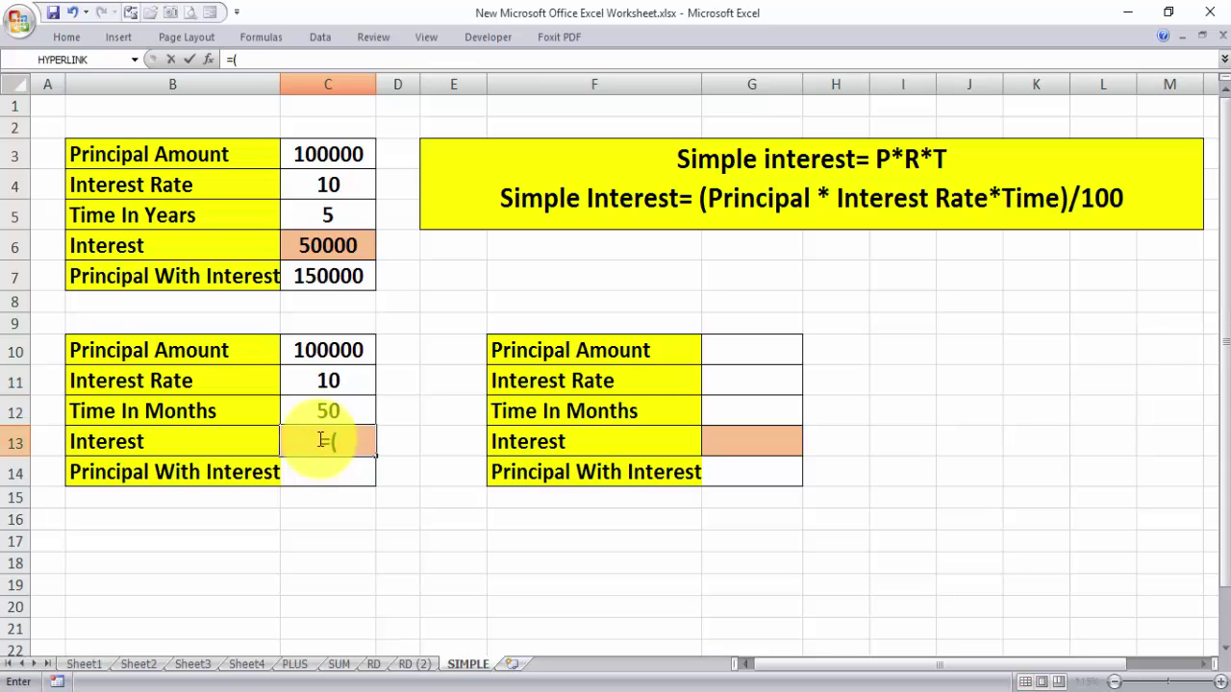
left_click(346, 351)
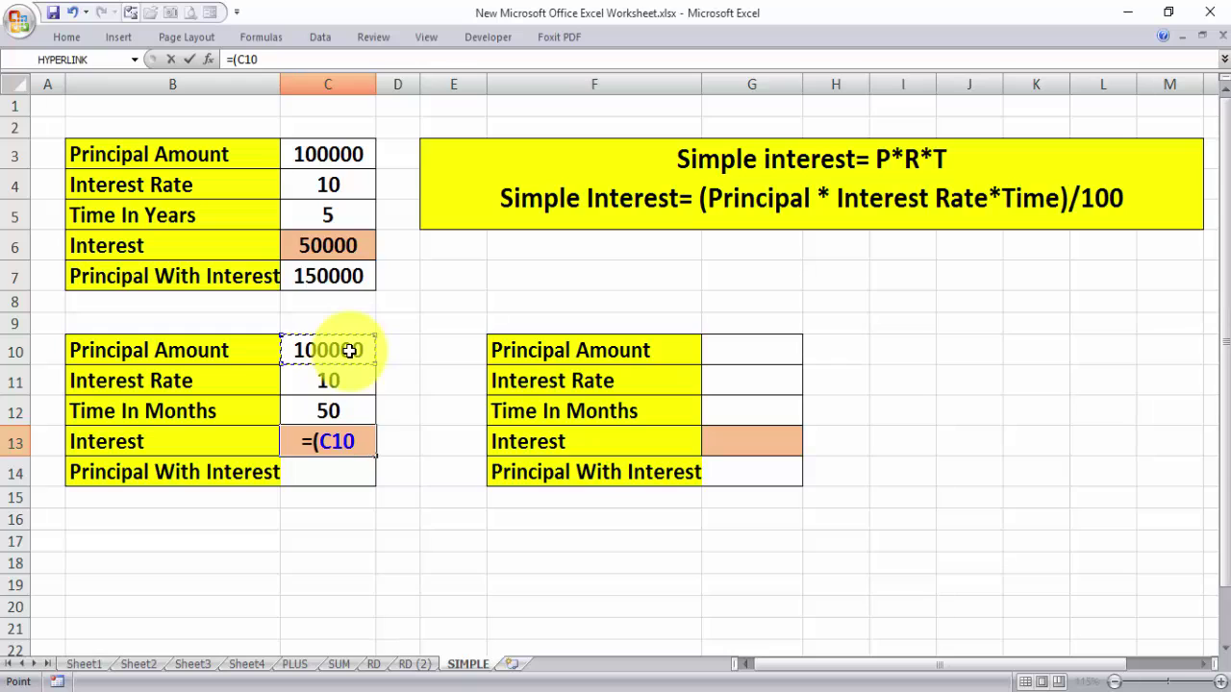
type("*")
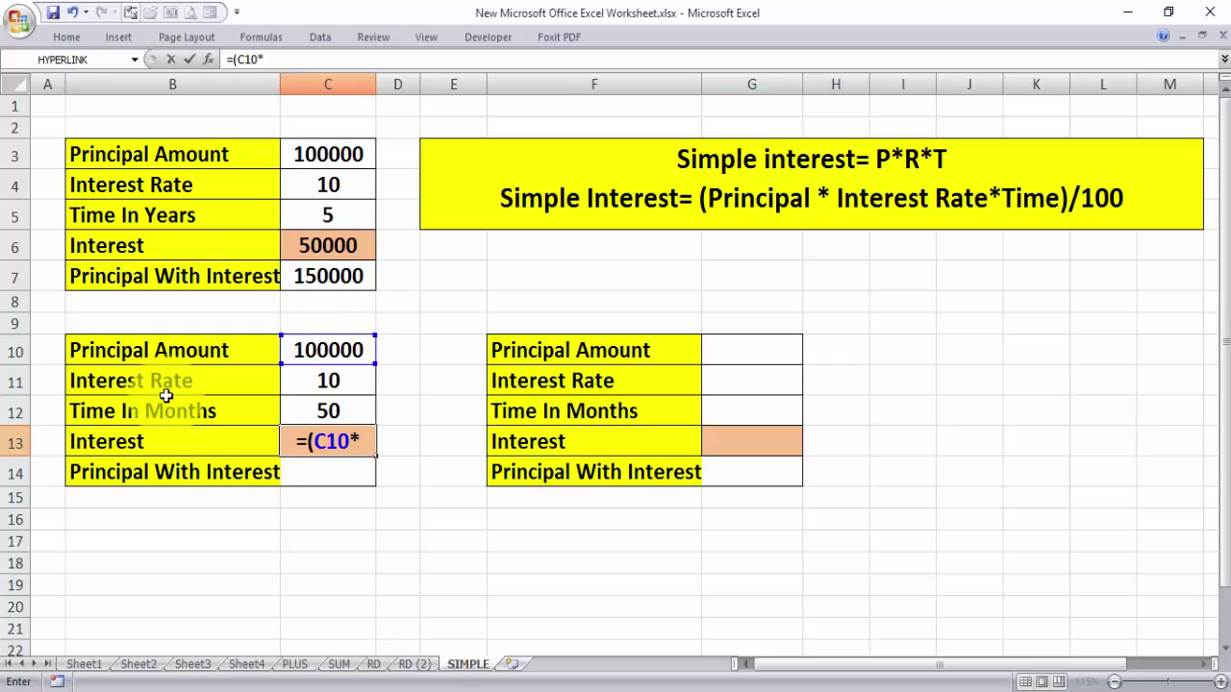
left_click(328, 383)
type("*")
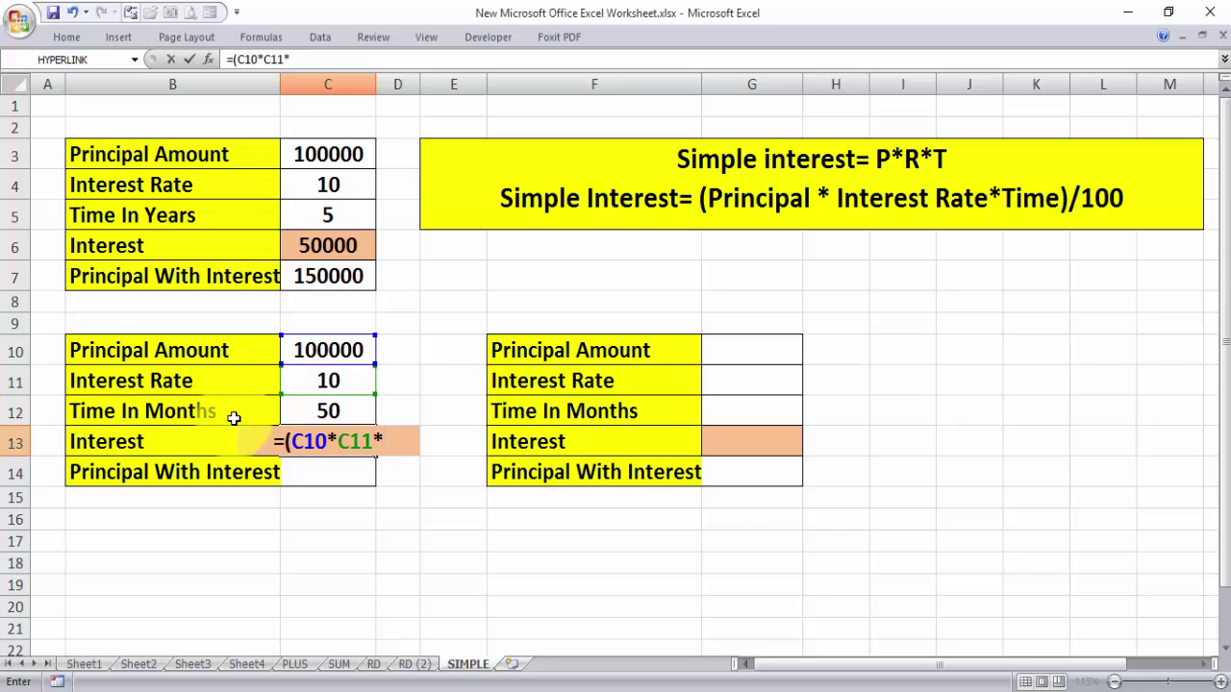
left_click(335, 411)
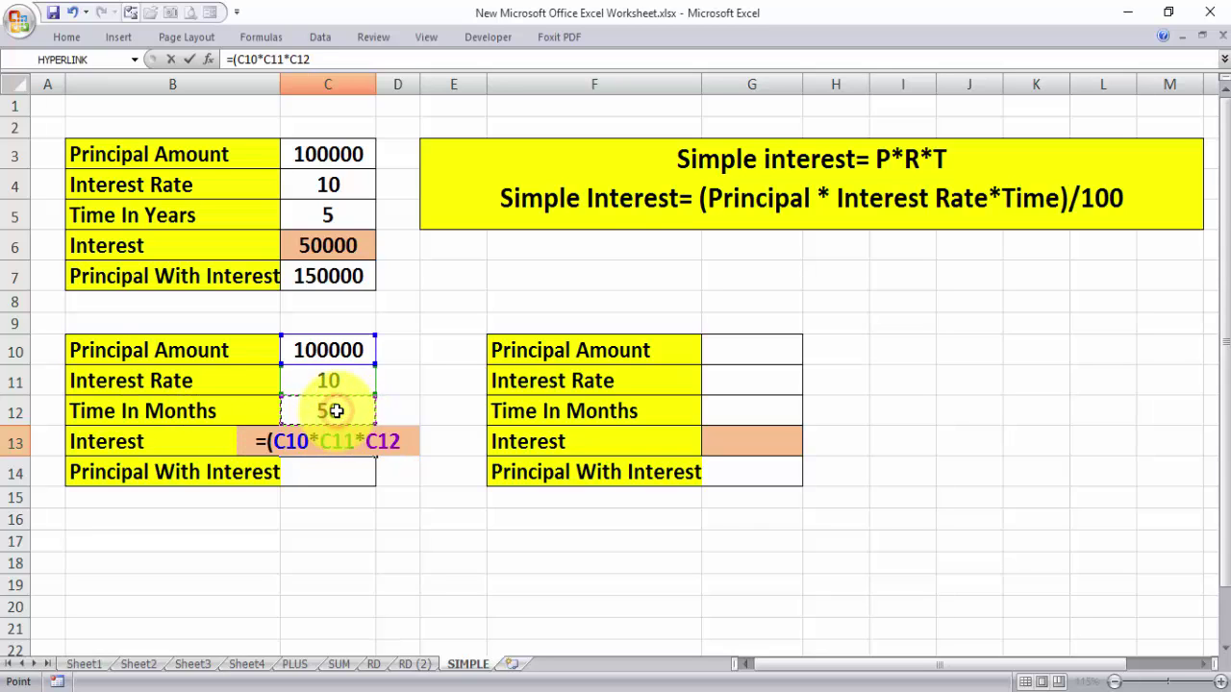
type("/12")
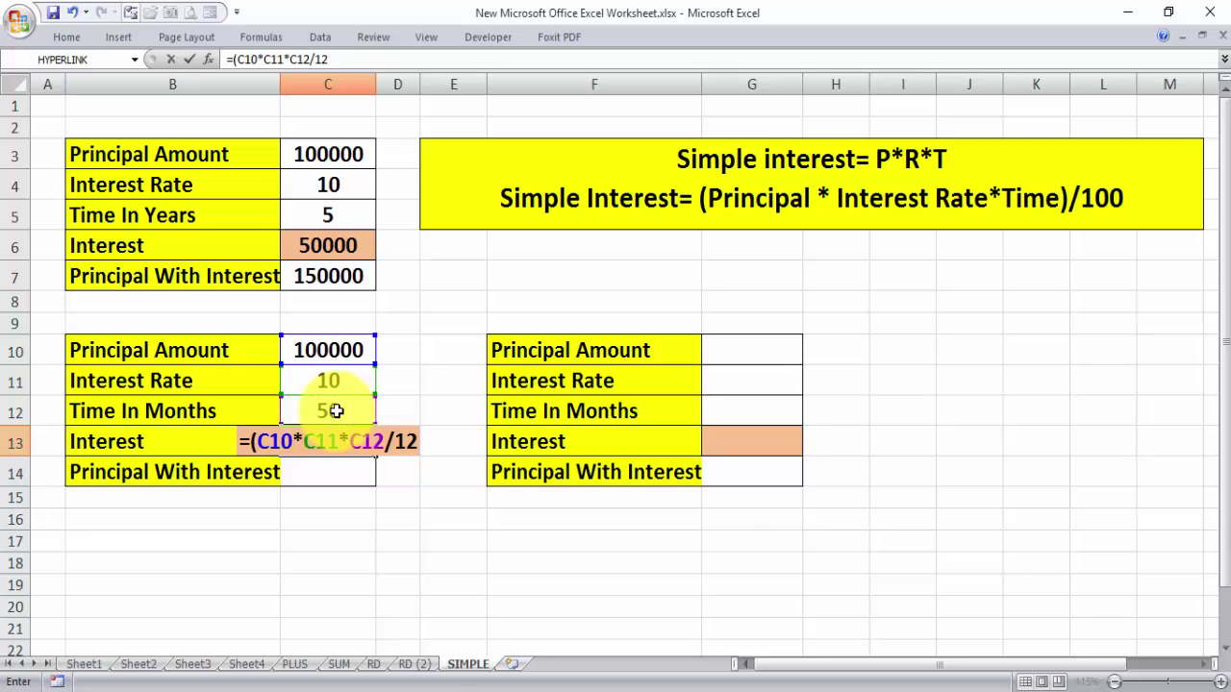
type(")/10")
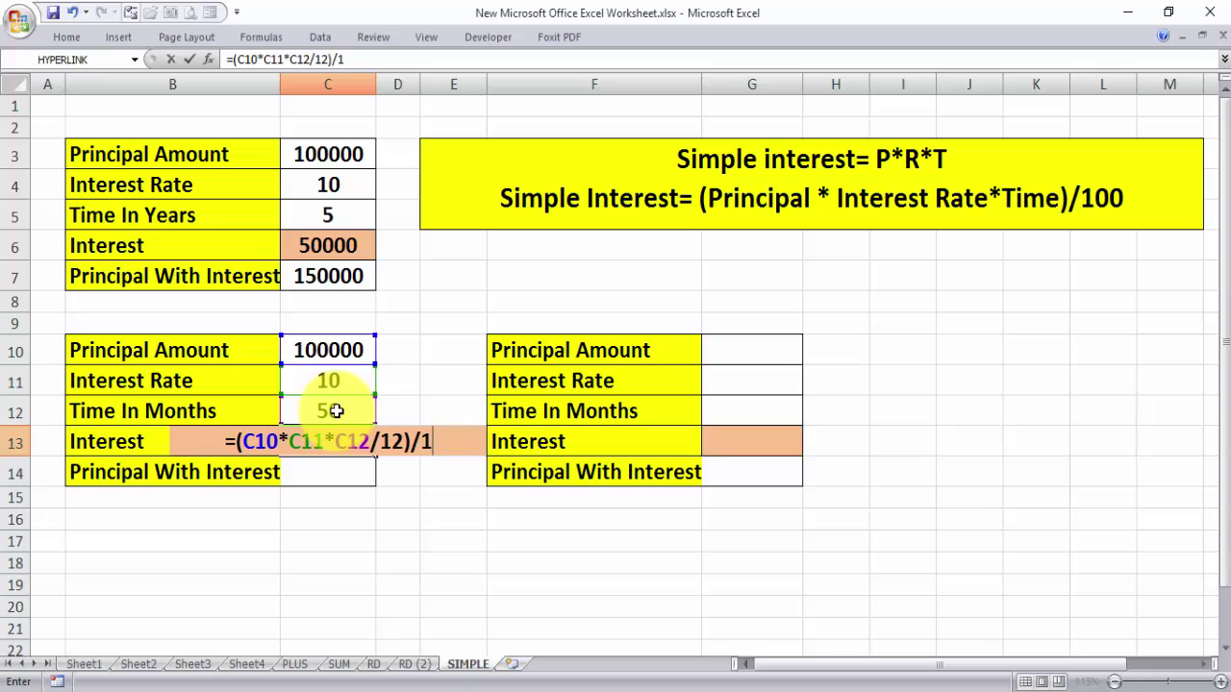
key("Return")
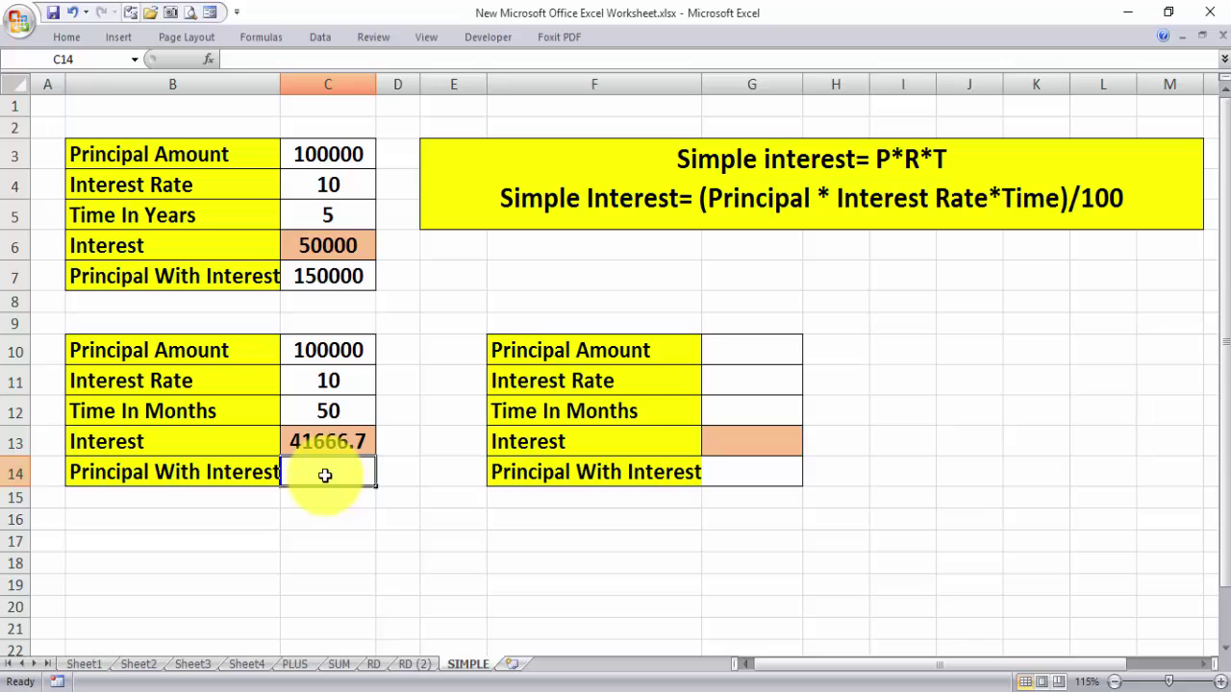
Step: Calculate the principal with interest in C14 by adding the principal and the interest with =C10+C13
type("=")
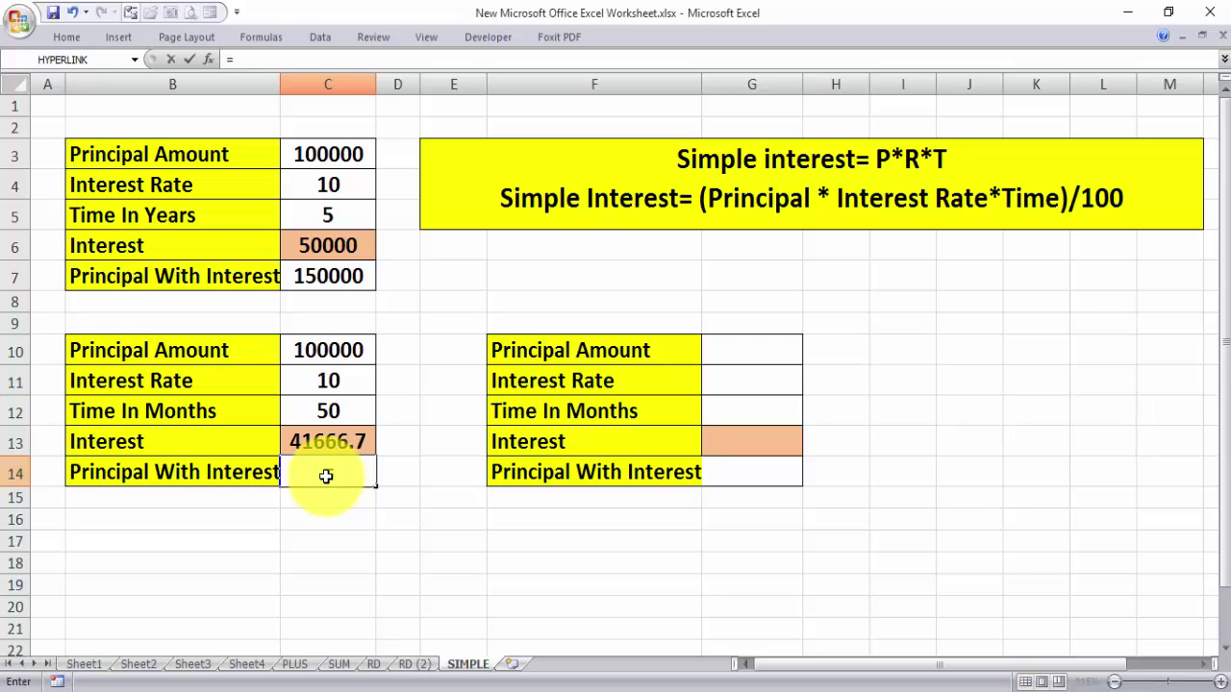
left_click(322, 351)
type("+")
left_click(316, 439)
key("Return")
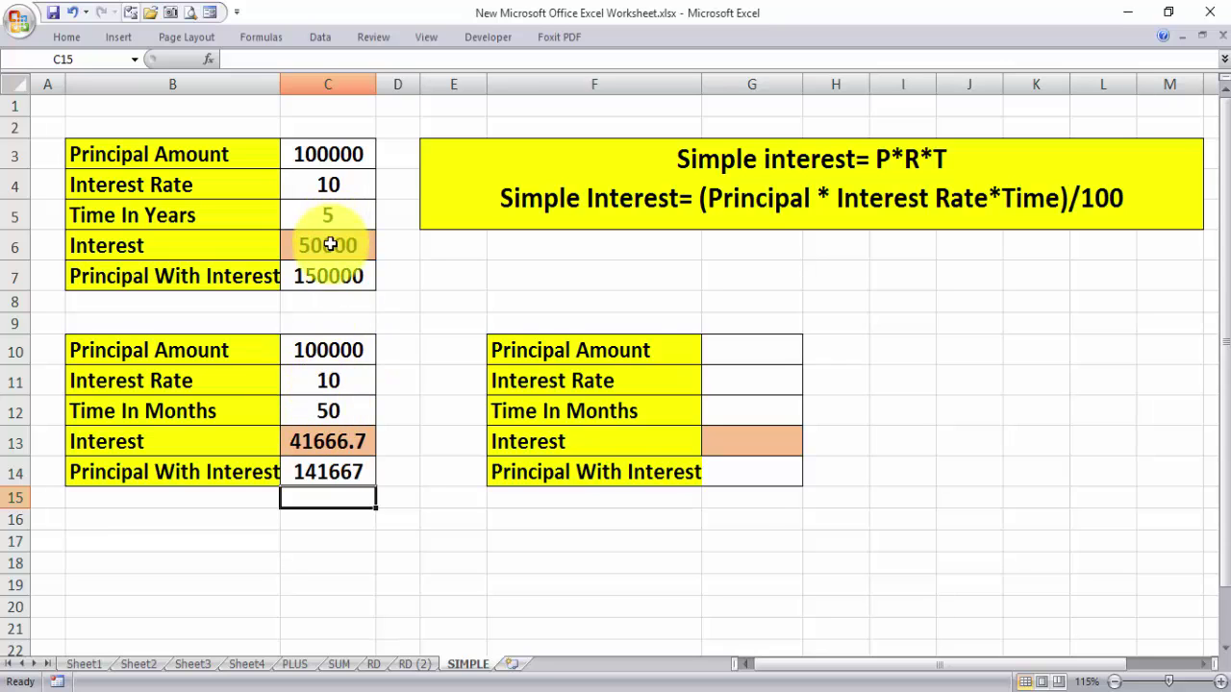
Step: Change the time in months in C12 to 60 and compare it with the time in years in C5
left_click(333, 412)
type("60")
key("Return")
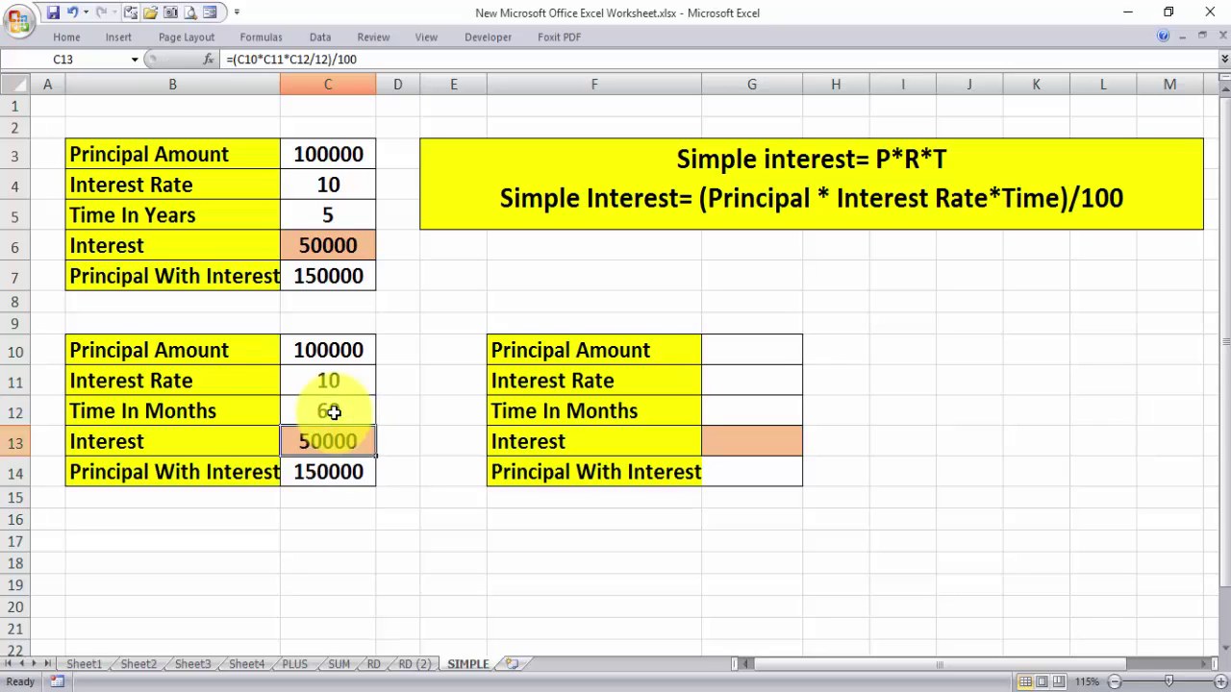
left_click(324, 214)
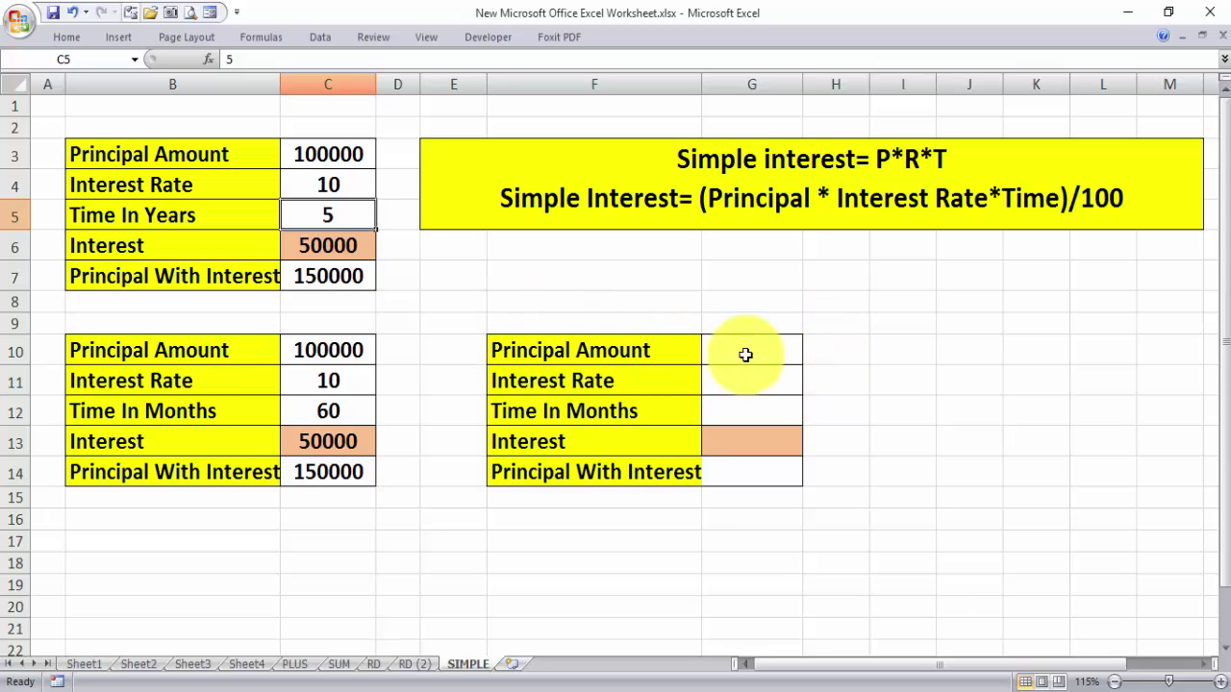
Step: In the second months table, enter a principal of 100000 in G10 and an interest rate of 10% in G11
left_click(745, 355)
type("100000")
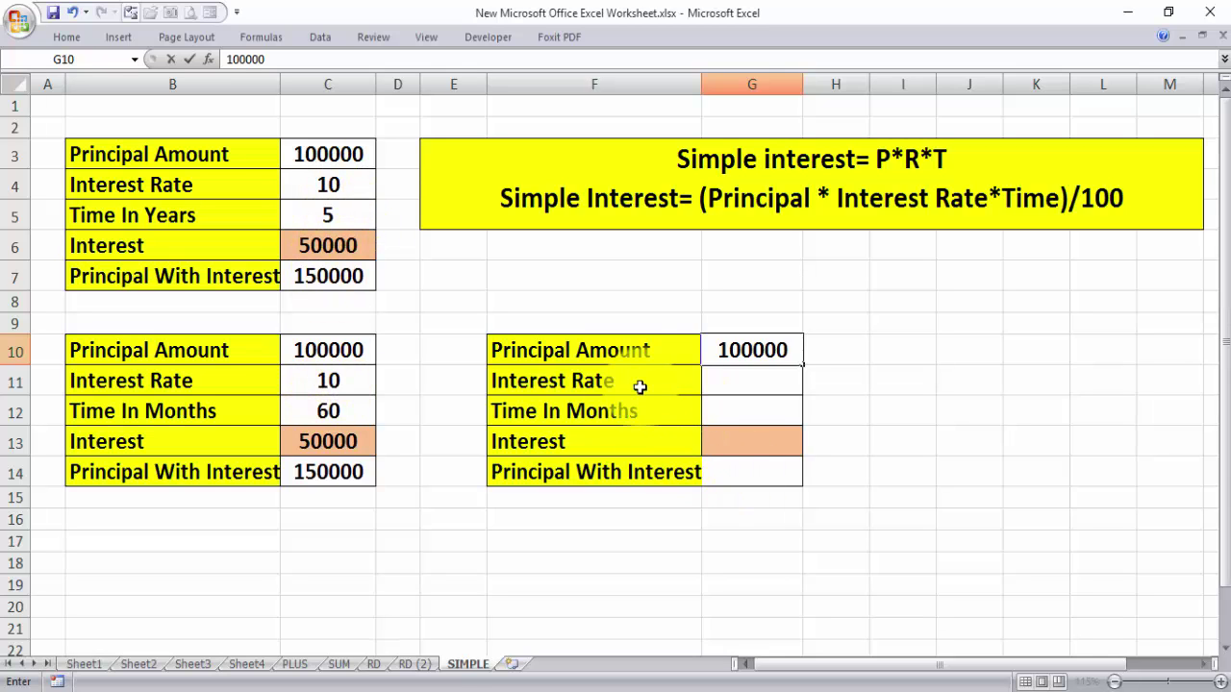
left_click(758, 385)
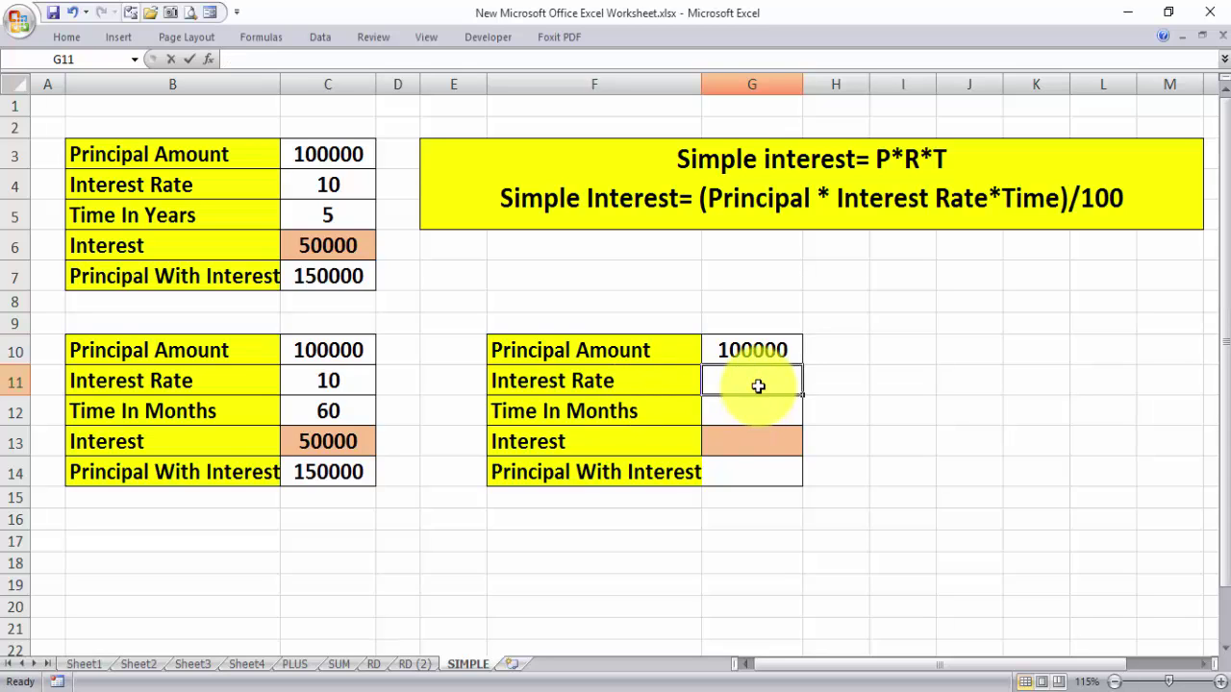
type("10%")
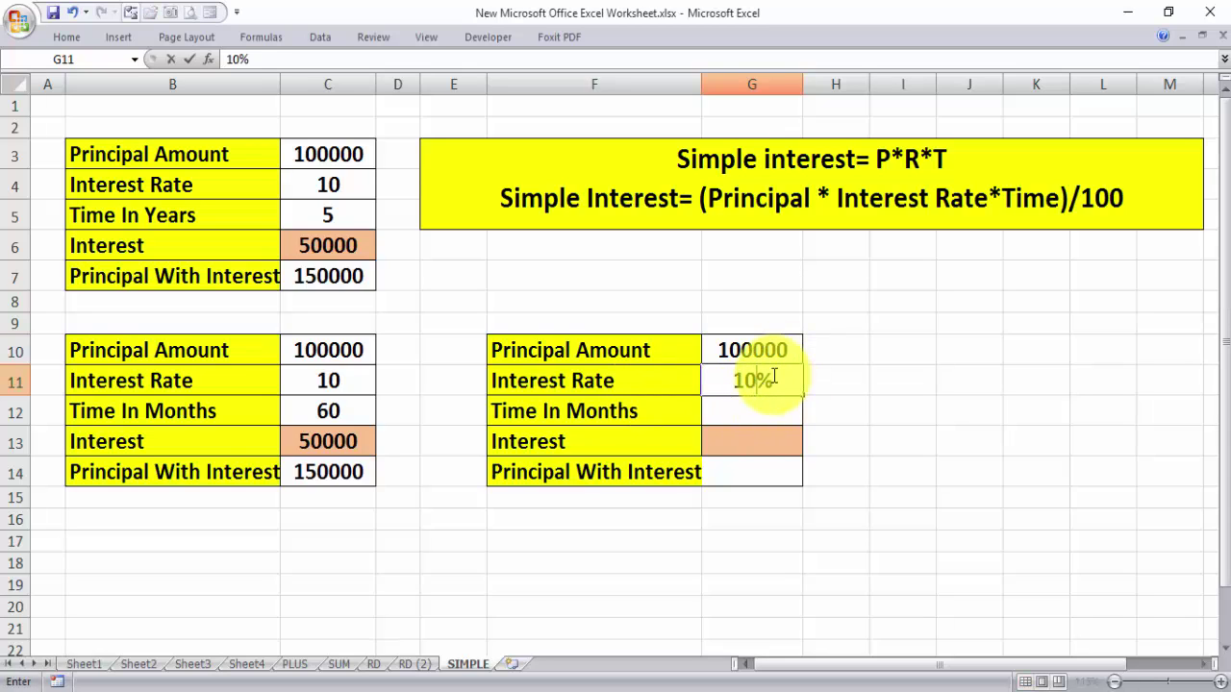
key("Return")
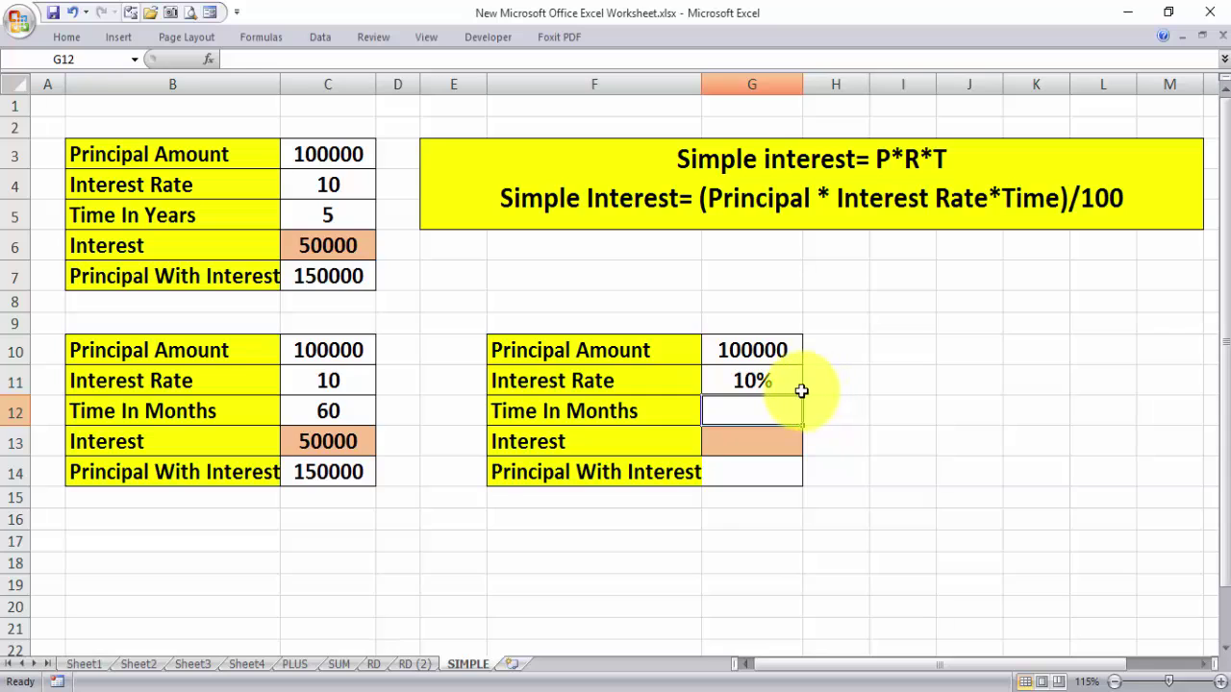
left_click(780, 384)
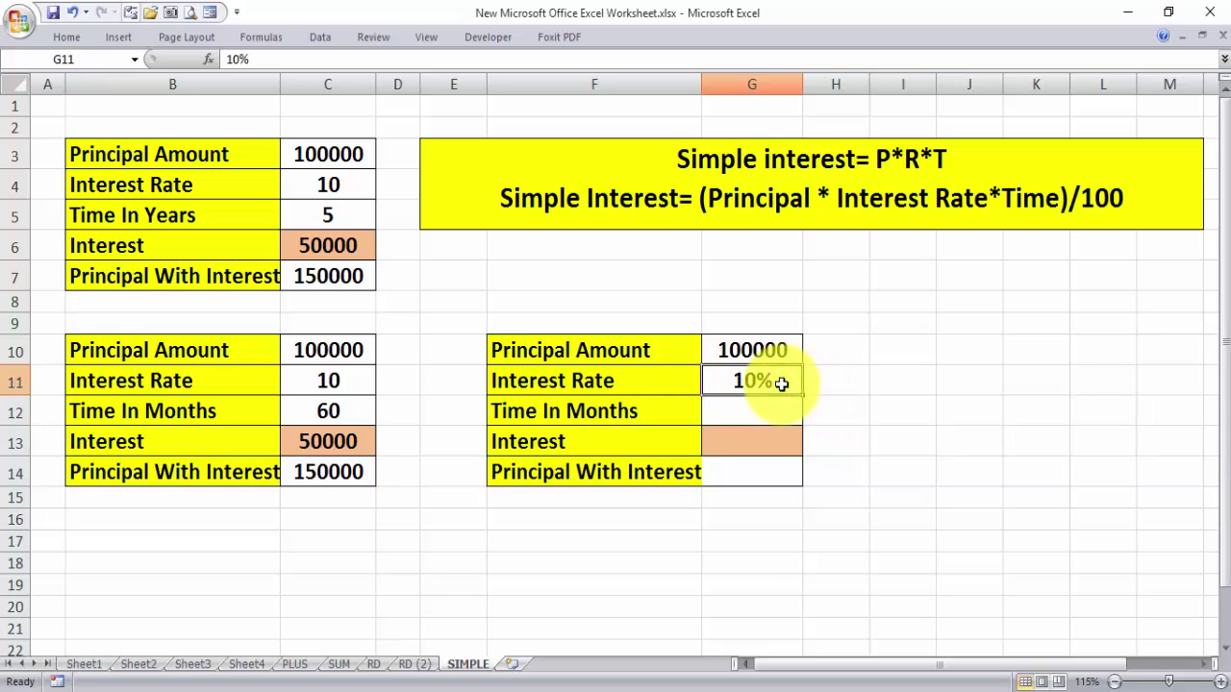
Step: Enter 5 as the time in months in G12 and calculate the interest in G13 with the formula =(G10*G11*G12/12)
left_click(740, 413)
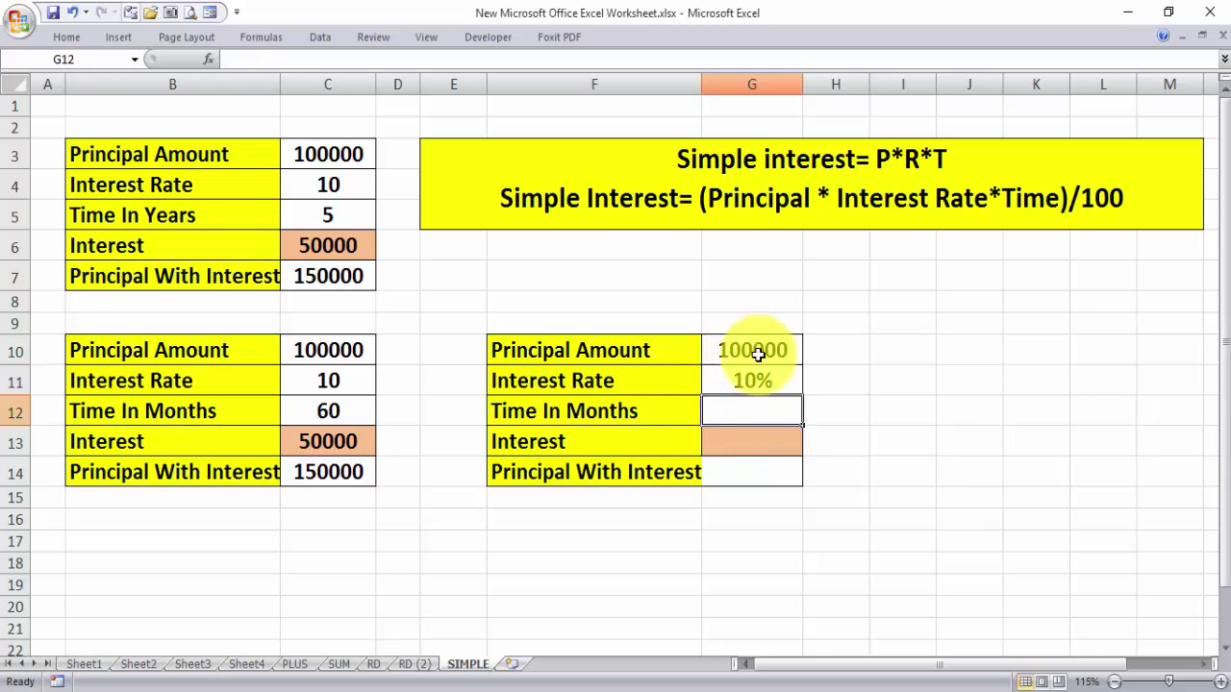
type("5")
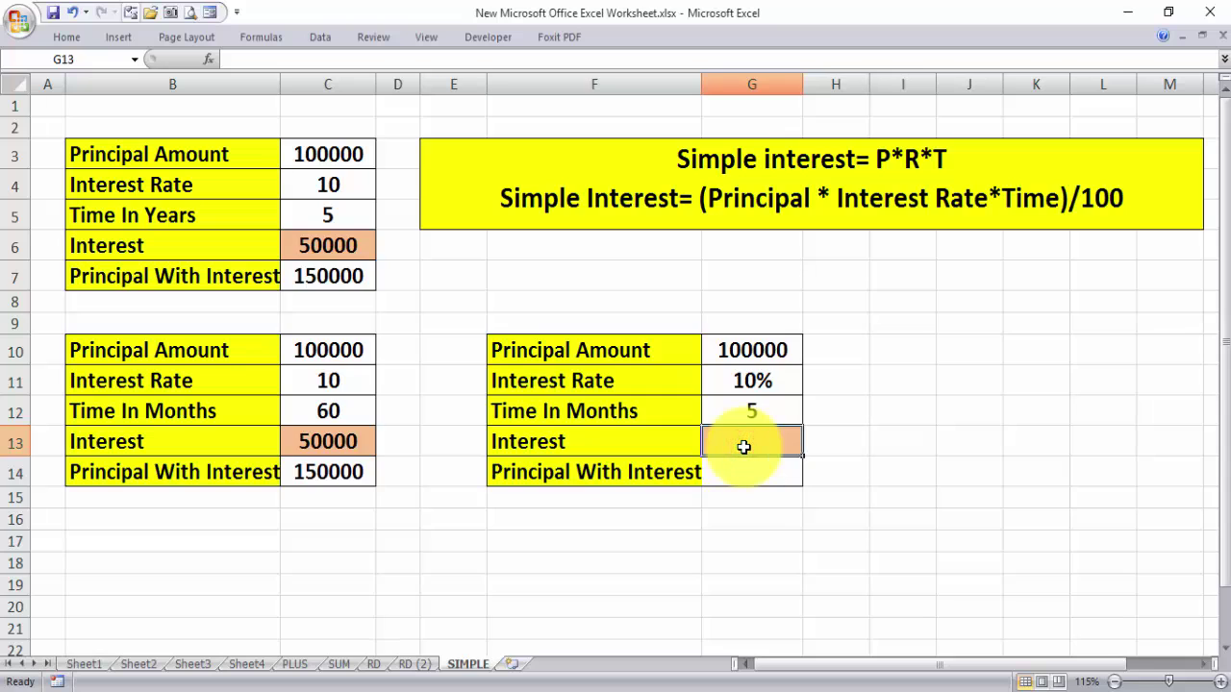
type("=(")
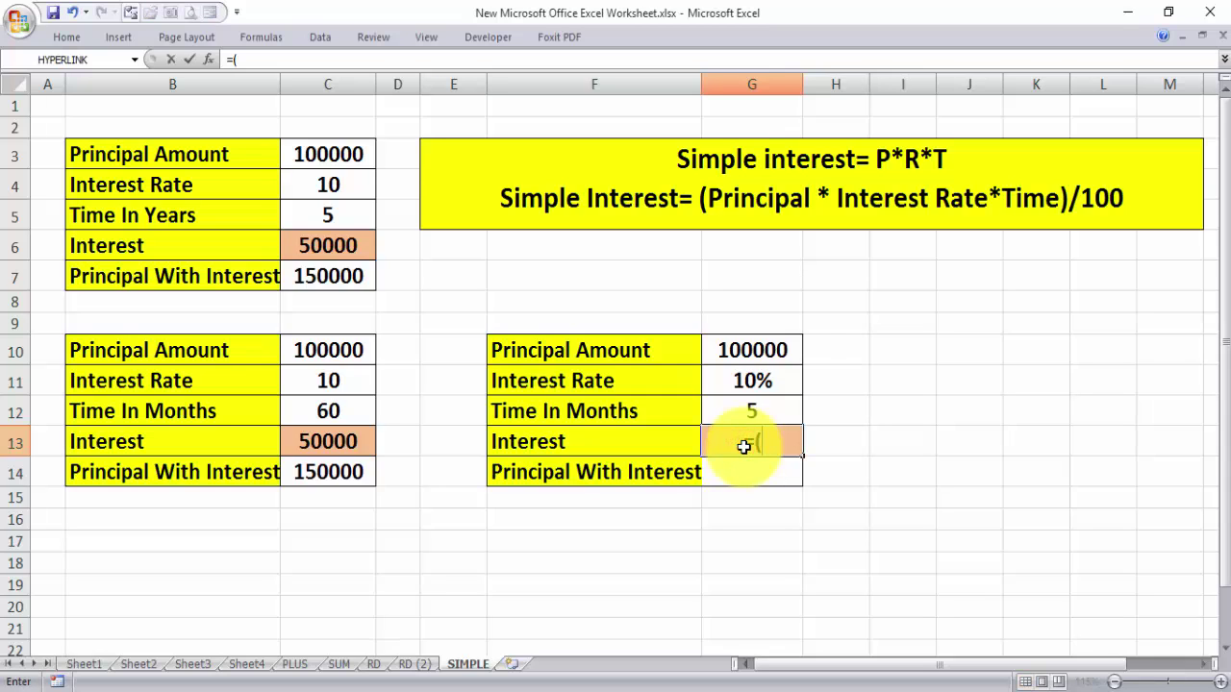
left_click(780, 350)
type("*")
left_click(756, 387)
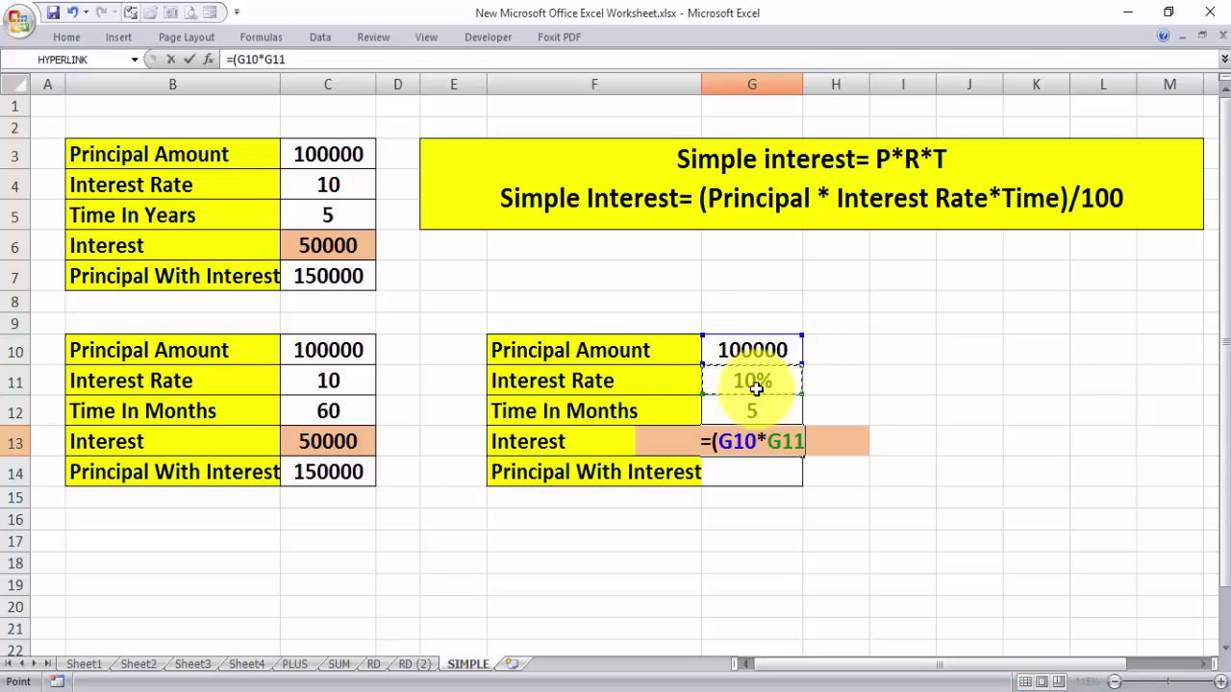
type("*")
left_click(755, 411)
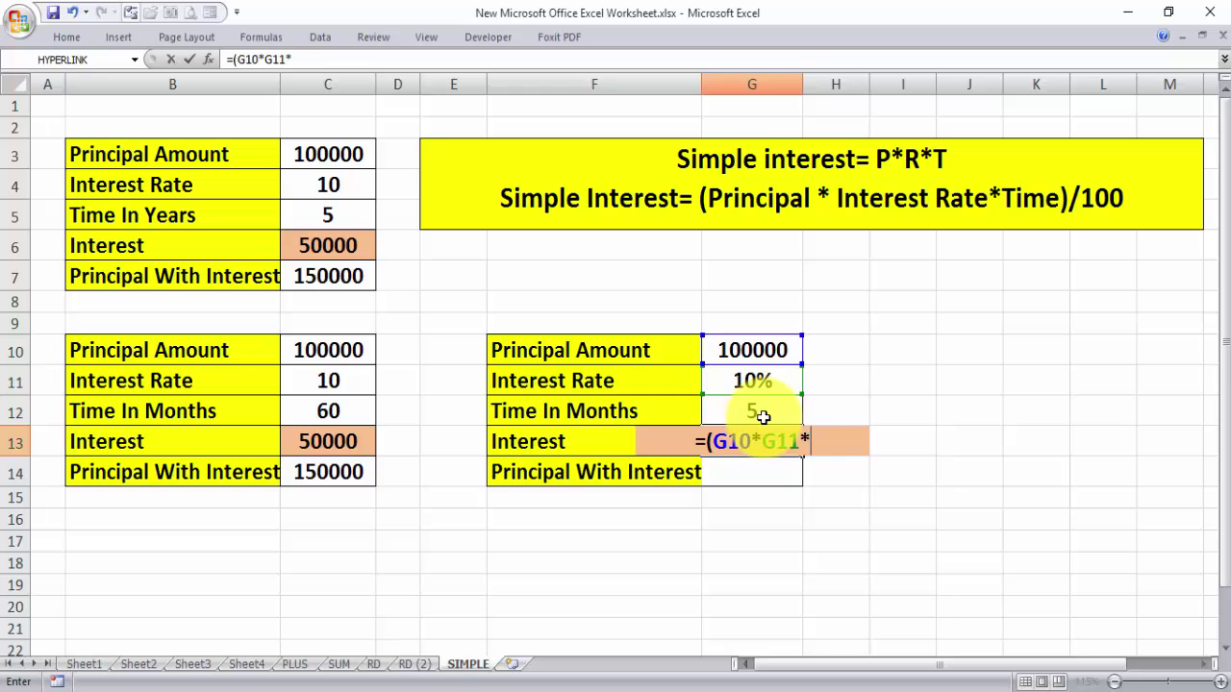
left_click(763, 415)
type("/12)")
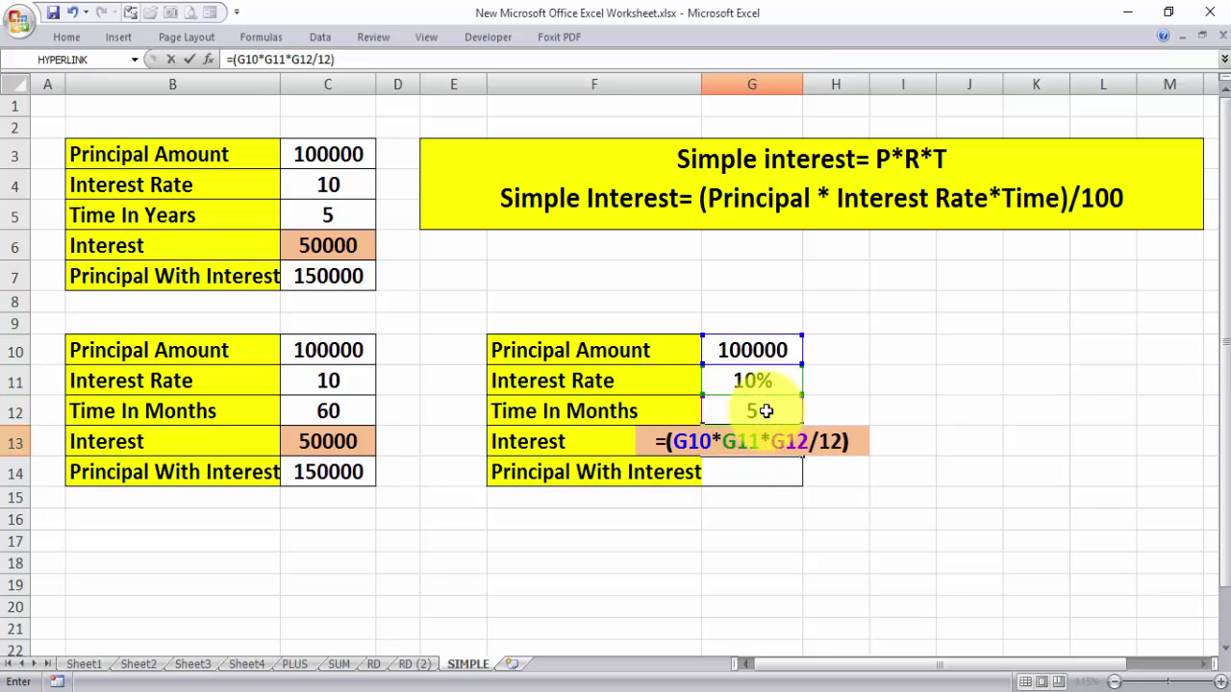
key("Return")
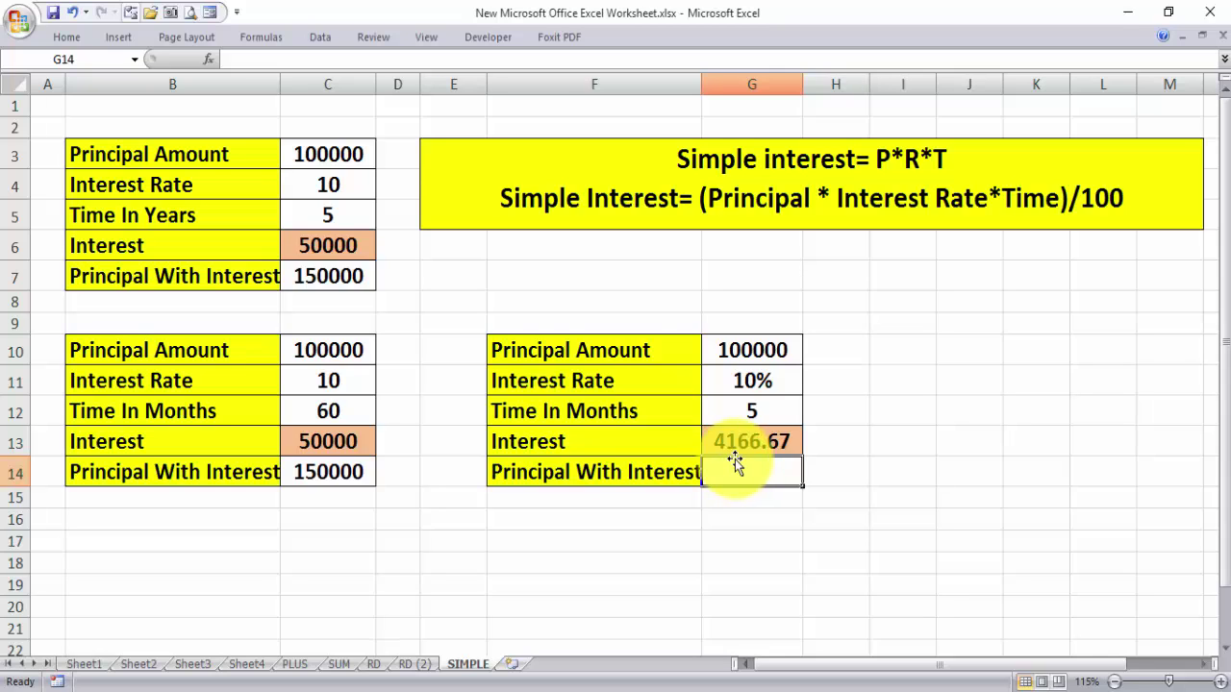
Step: Change the time in months in G12 to 60 and review the interest formula in G13
left_click(751, 412)
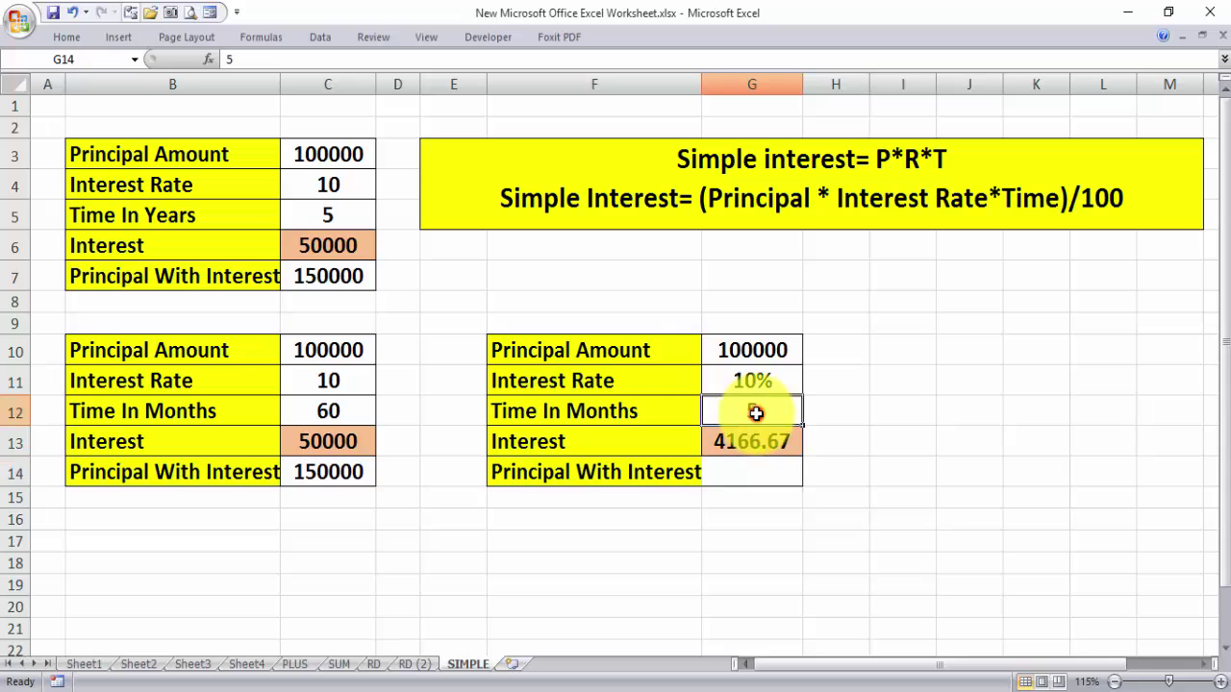
type("60")
key("Return")
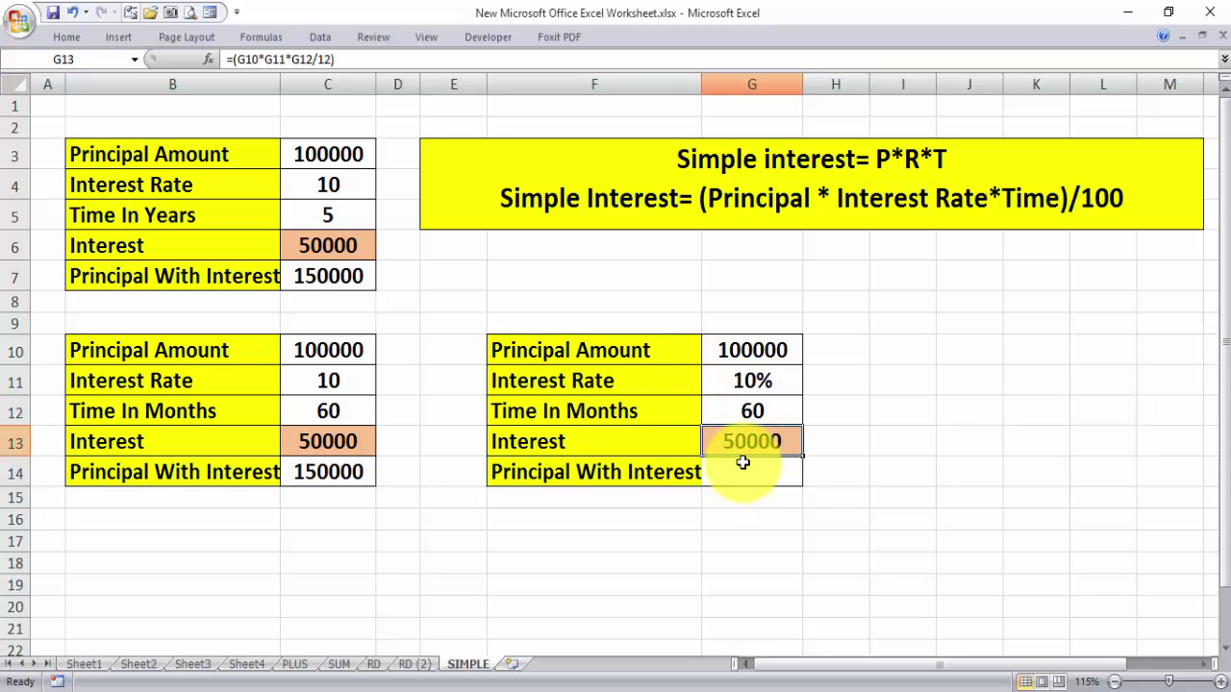
double_click(751, 442)
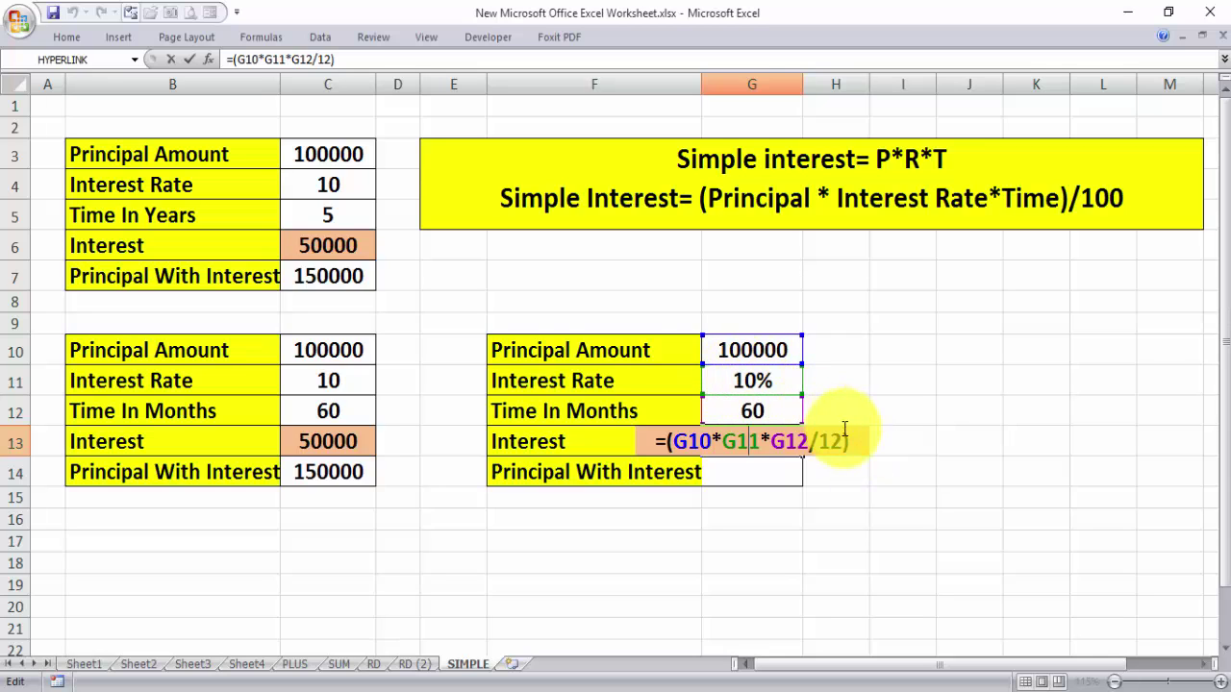
key("Return")
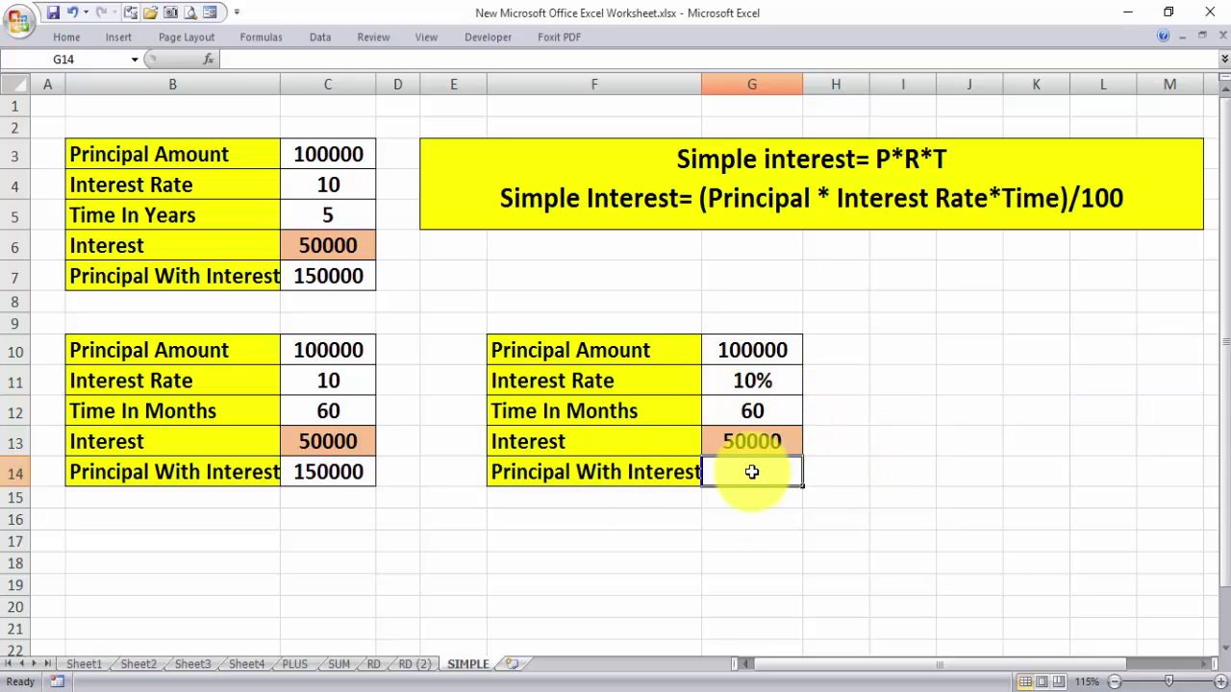
Step: Calculate the principal with interest in G14 by adding the principal and the interest with =G10+G13
type("=")
left_click(748, 350)
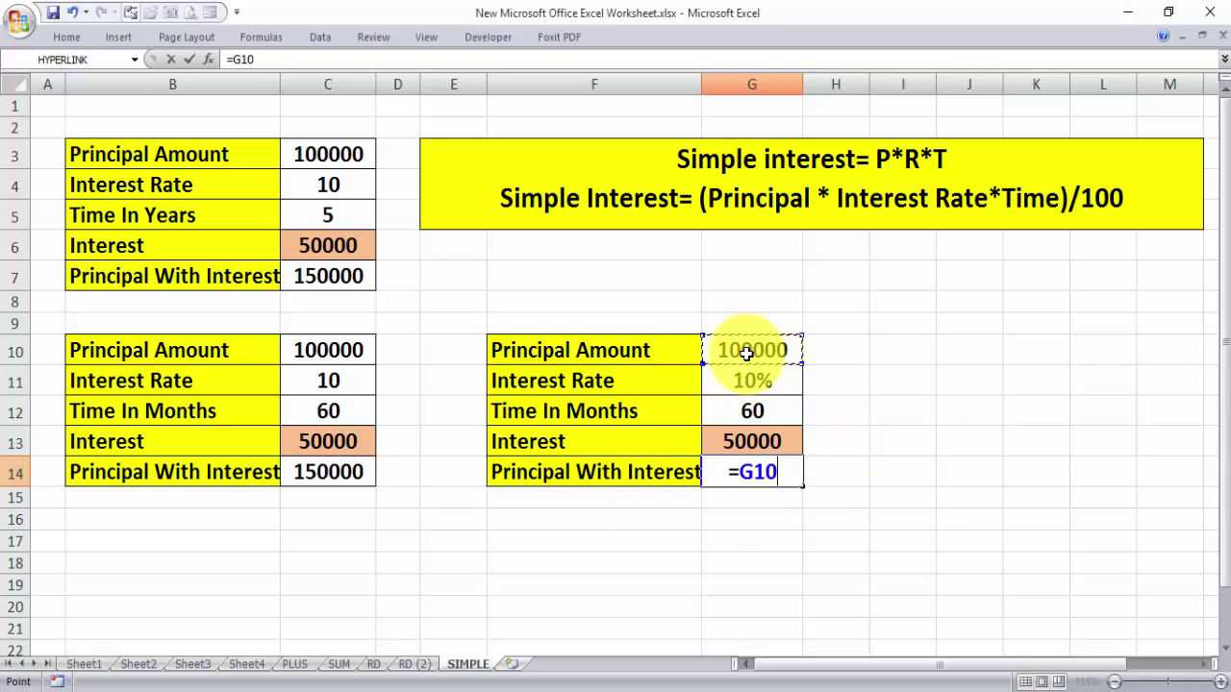
type("+")
left_click(745, 444)
key("Return")
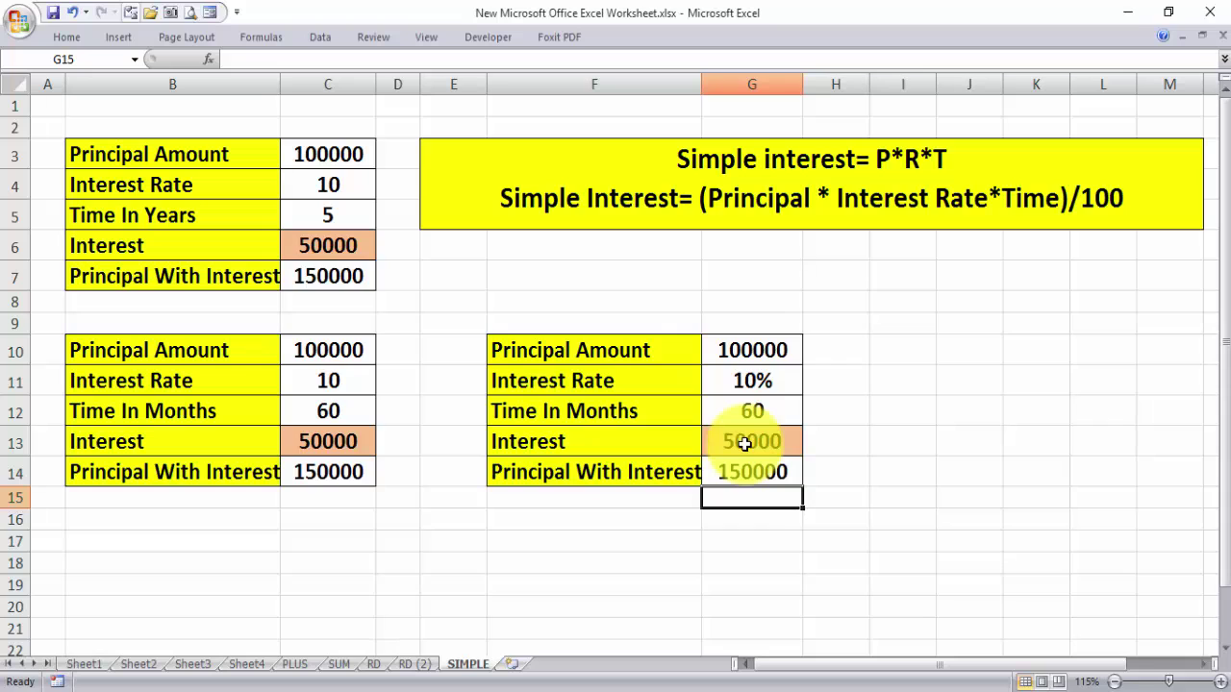
Step: In the years table, change the principal in C3 to 50000, the interest rate in C4 to 5 and the time in C5 to 2
left_click(318, 157)
type("50")
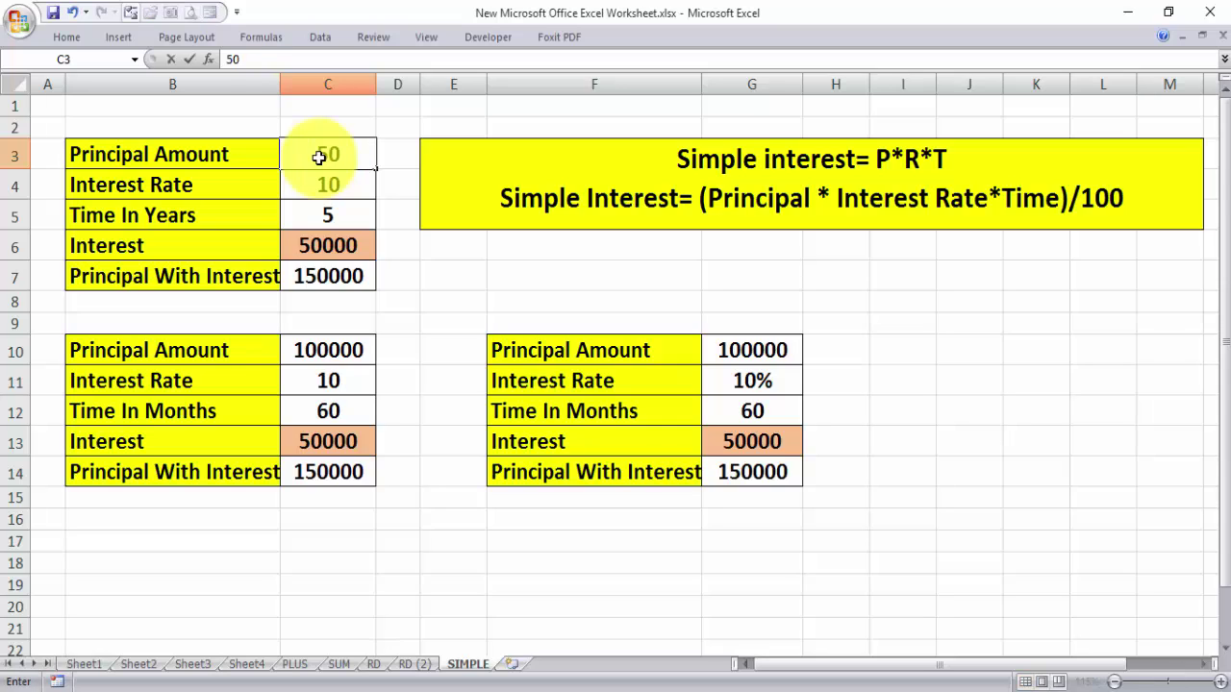
type("000")
key("Return")
type("5")
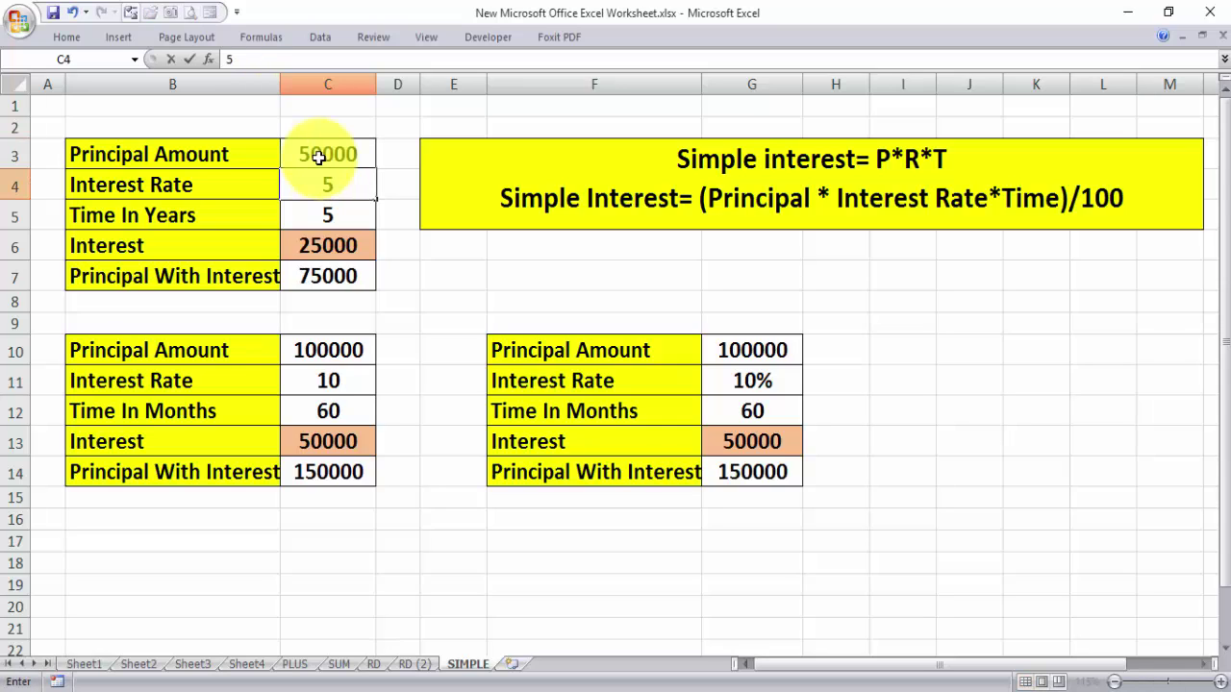
key("Return")
left_click(329, 217)
type("2")
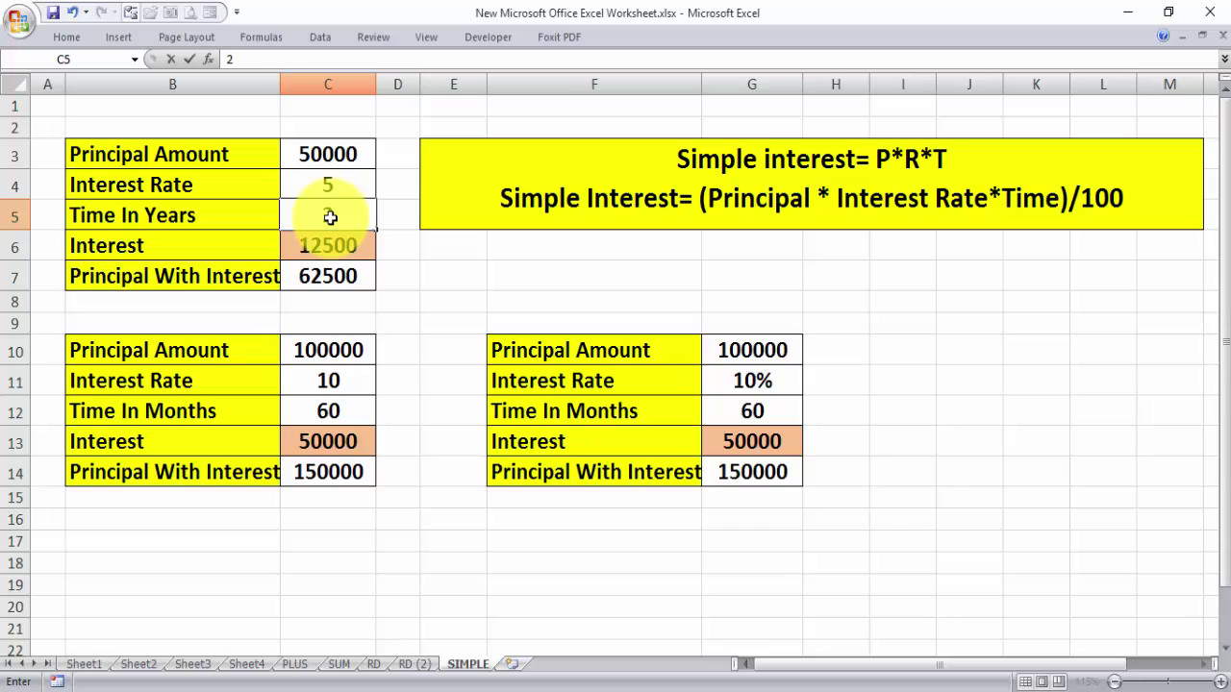
key("Return")
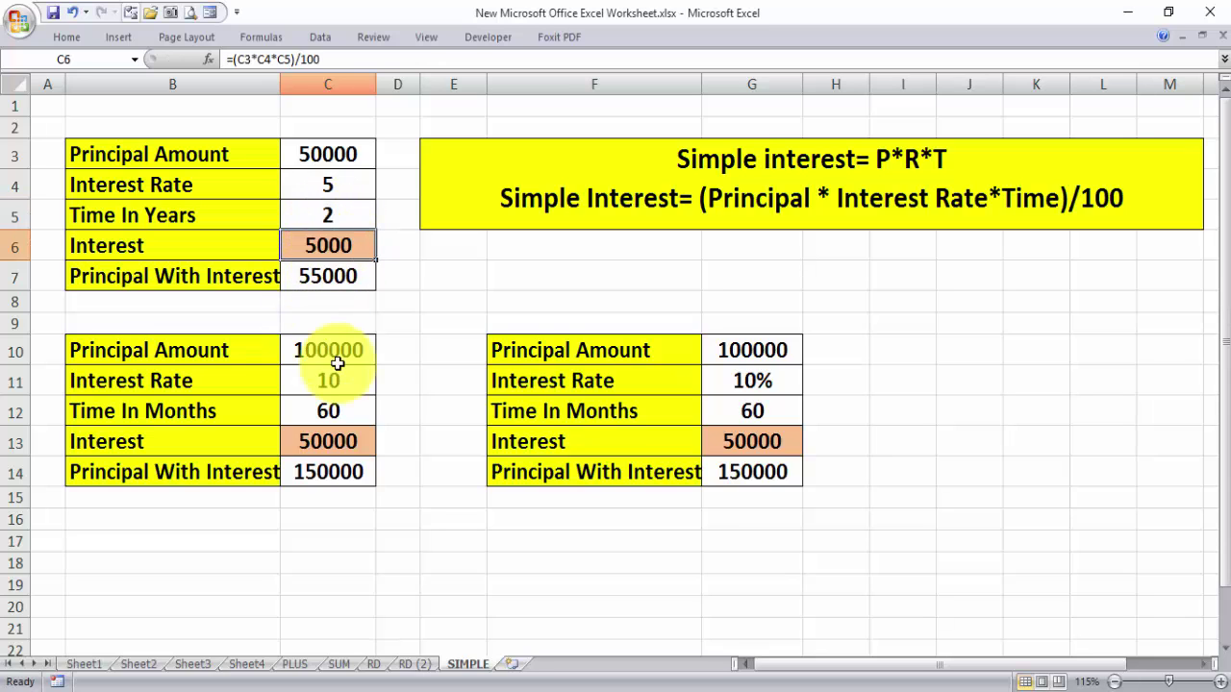